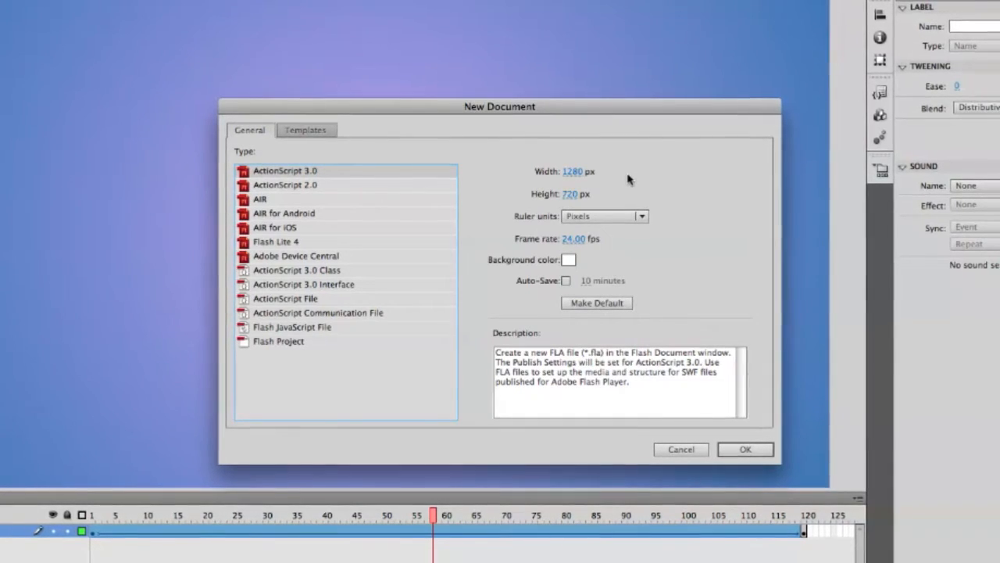
Step: Create a new ActionScript 3.0 document of 1280 x 720 px with a frame rate of 12 fps
click(574, 237)
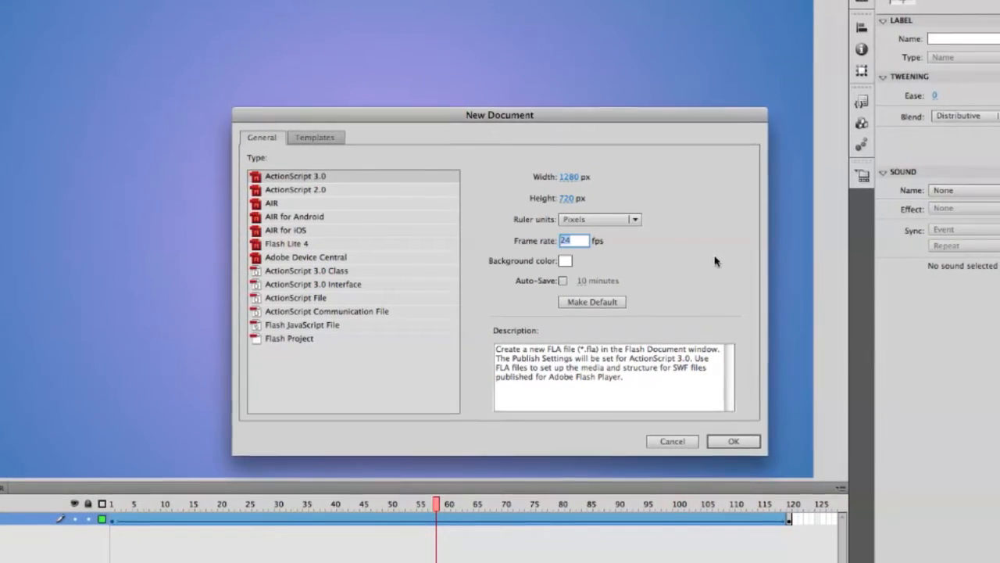
text(12)
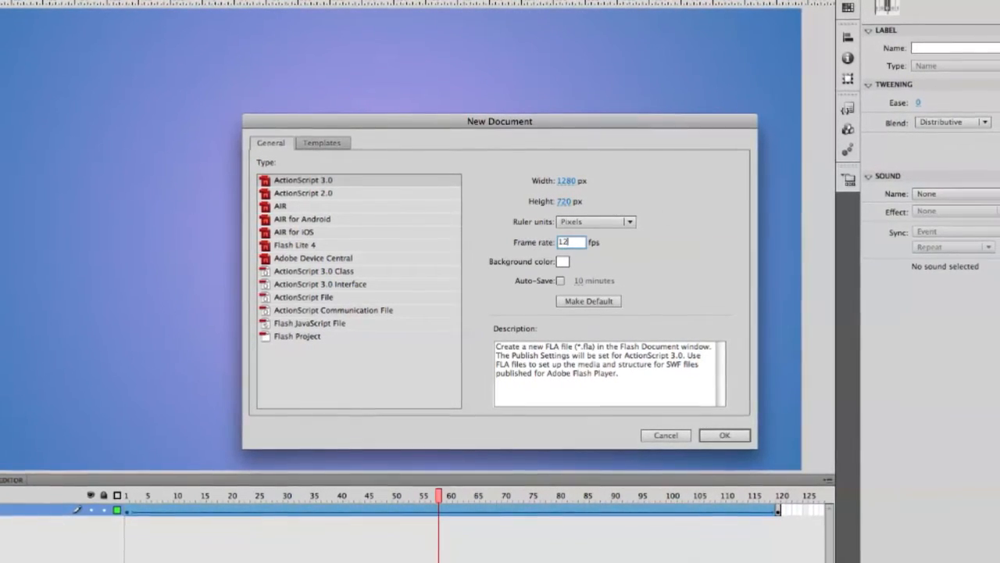
click(723, 435)
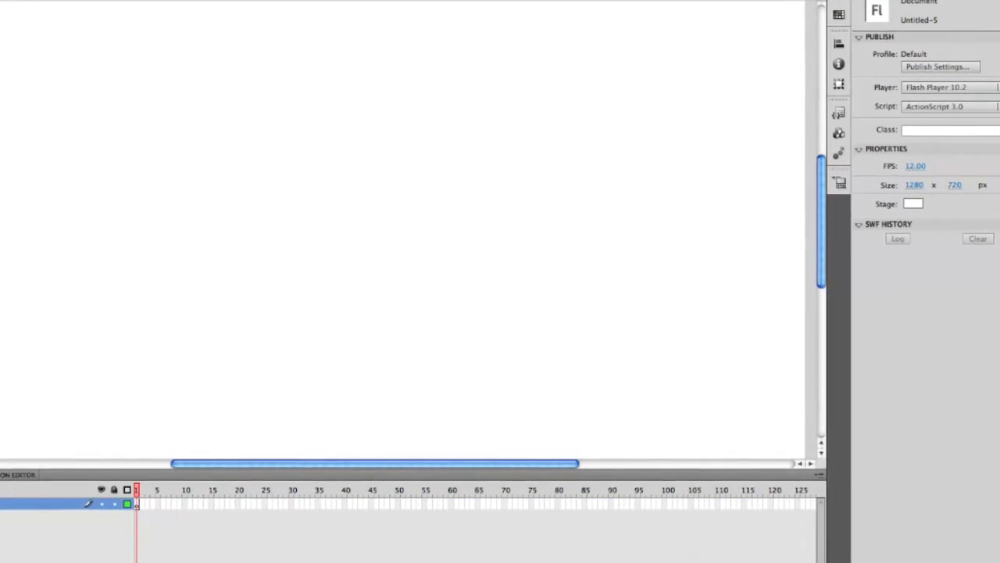
Step: Fit the whole stage in the window and turn on the rulers
click(816, 0)
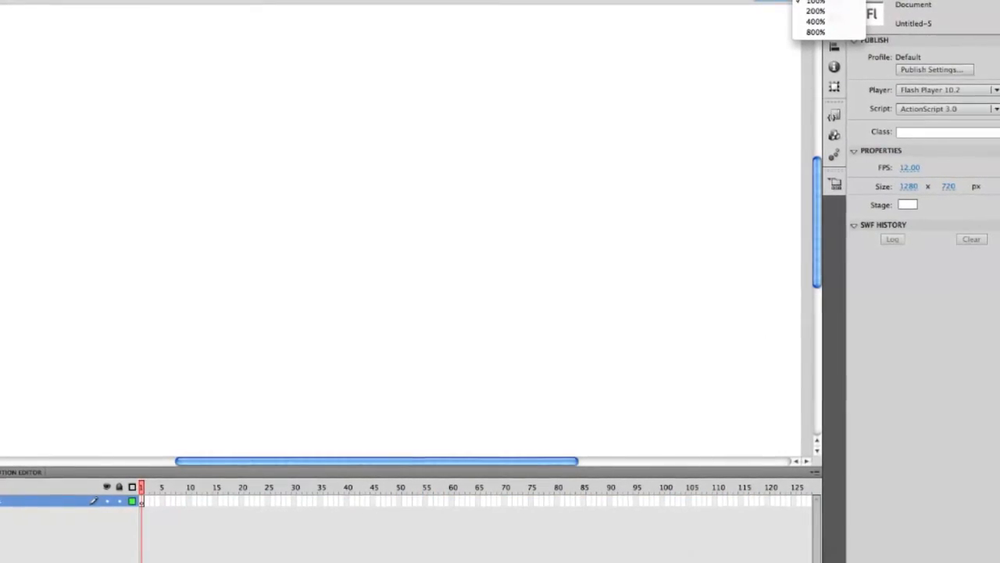
click(815, 0)
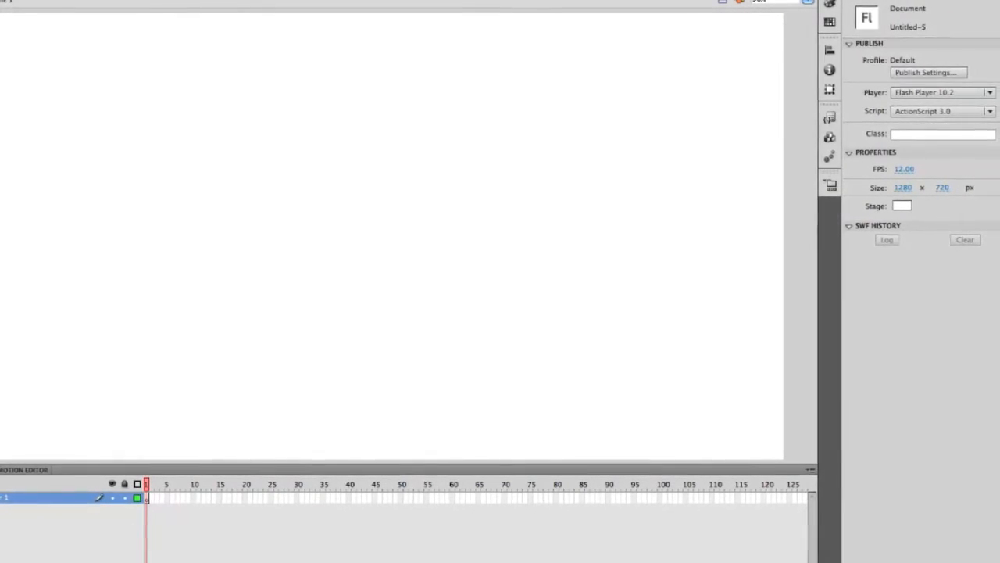
click(90, 0)
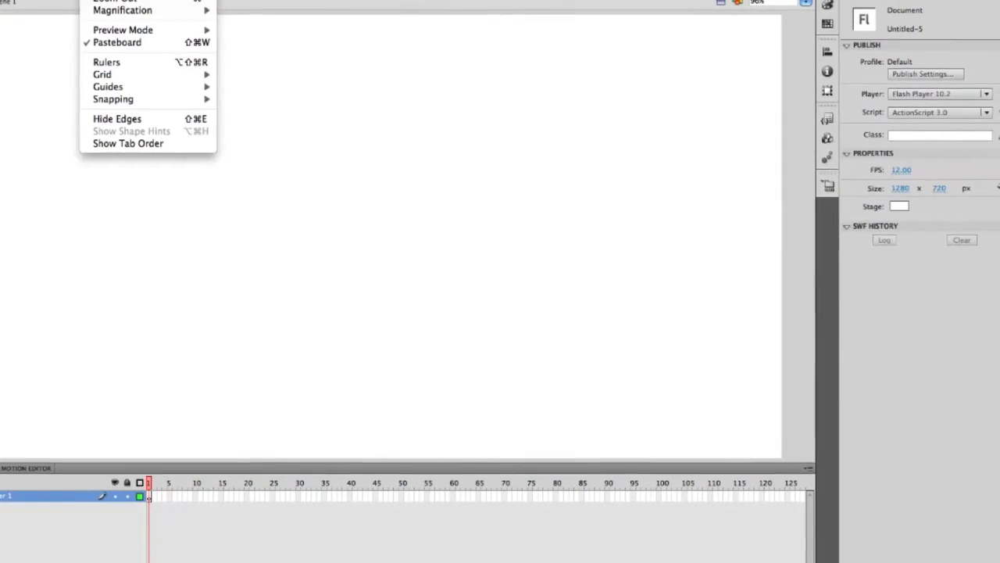
click(121, 64)
Step: Save the document as 09tutorialvdk.fla in the KnockeVTutorials folder
click(39, 0)
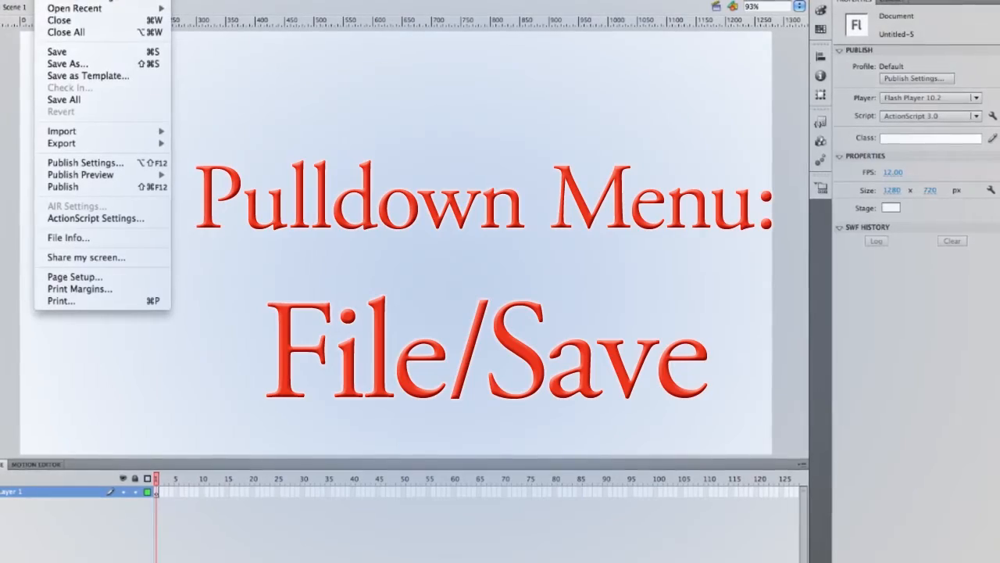
click(61, 51)
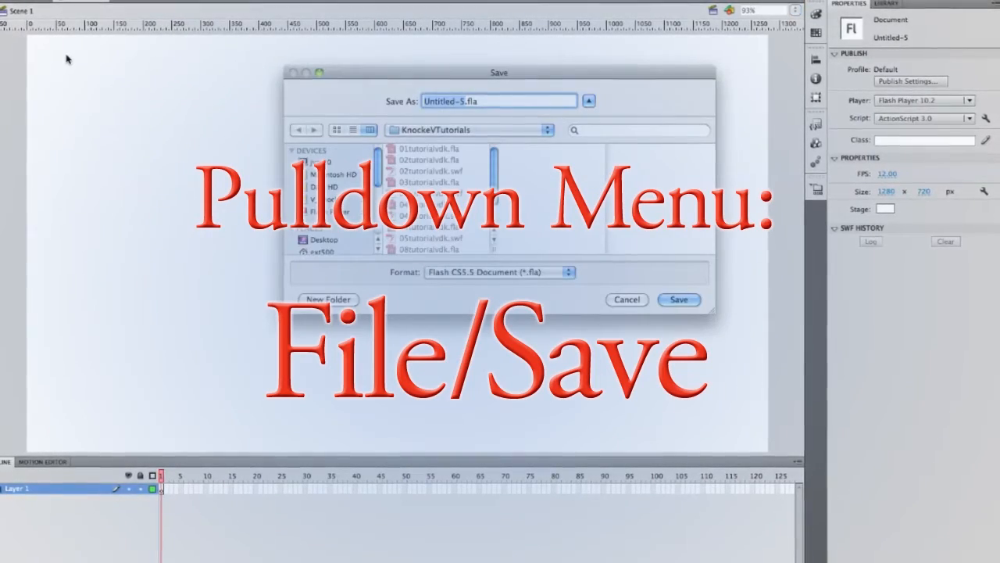
text(09tutorial)
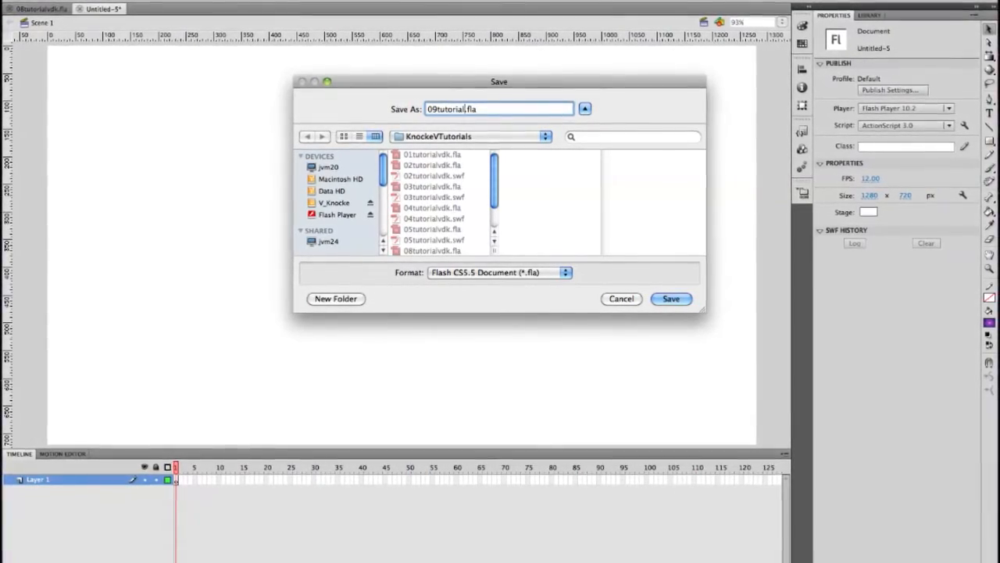
text(vdk)
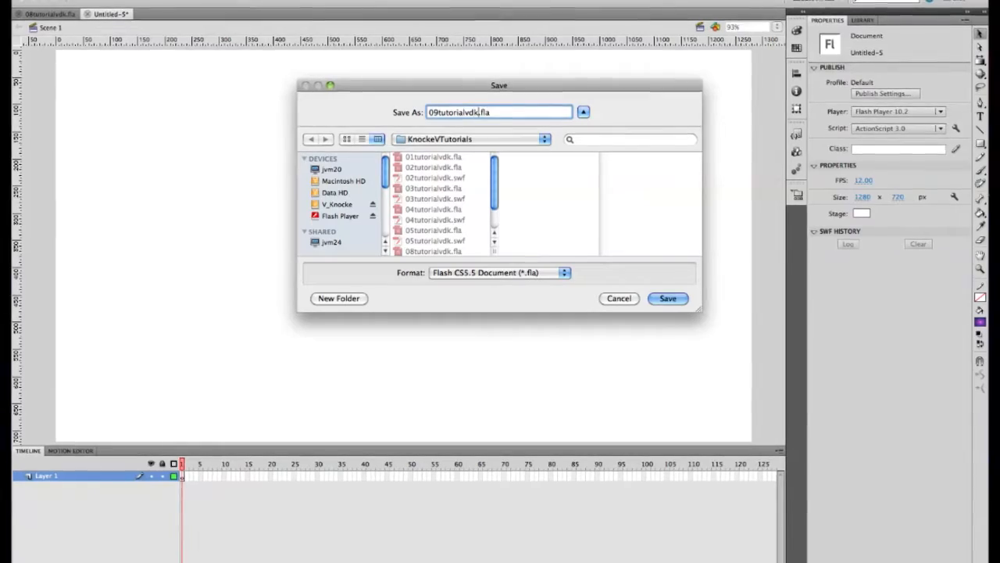
click(665, 297)
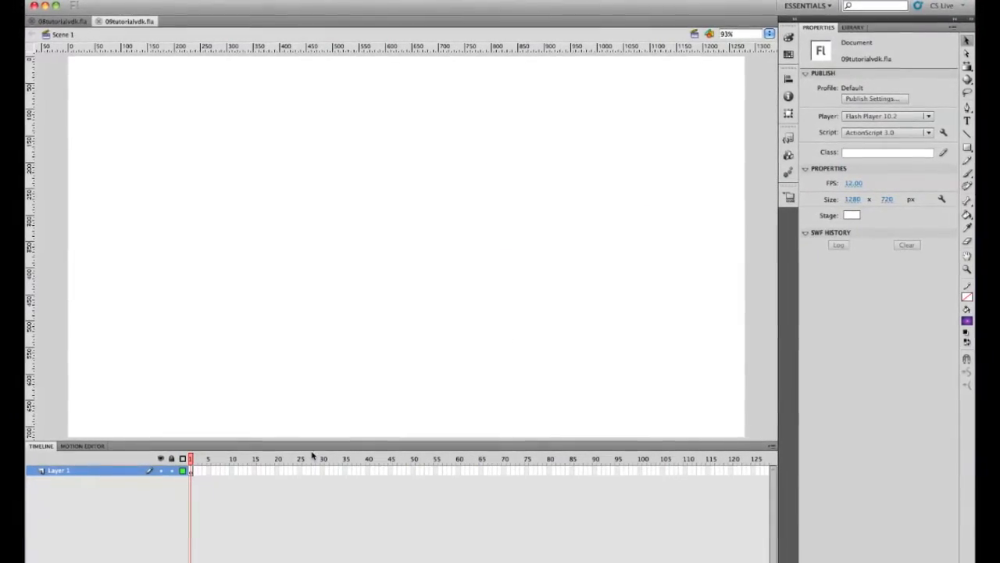
Step: Select frame 1 of Layer 1 and set the Text tool to Helvetica Bold at 360 pt
click(184, 471)
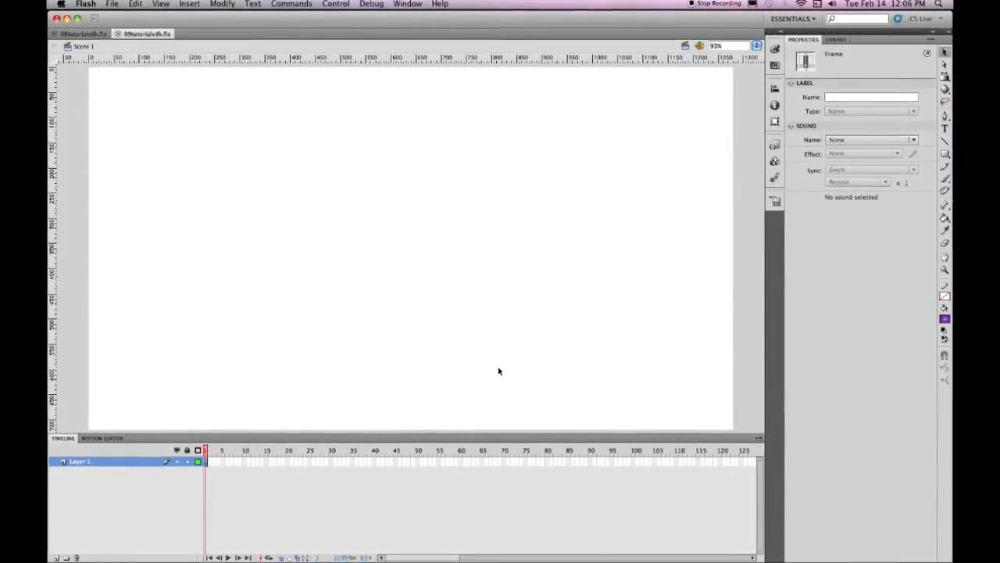
click(945, 129)
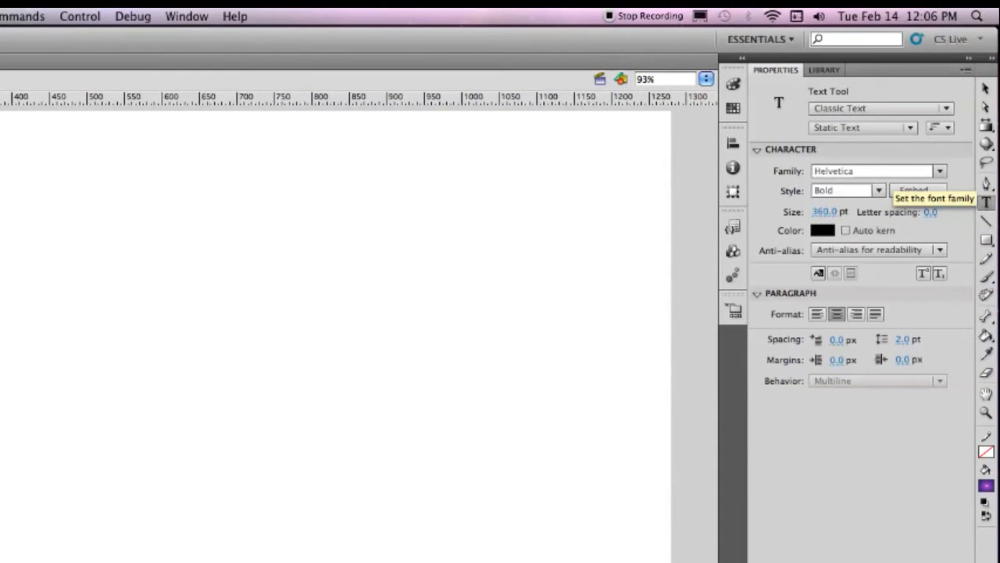
click(941, 171)
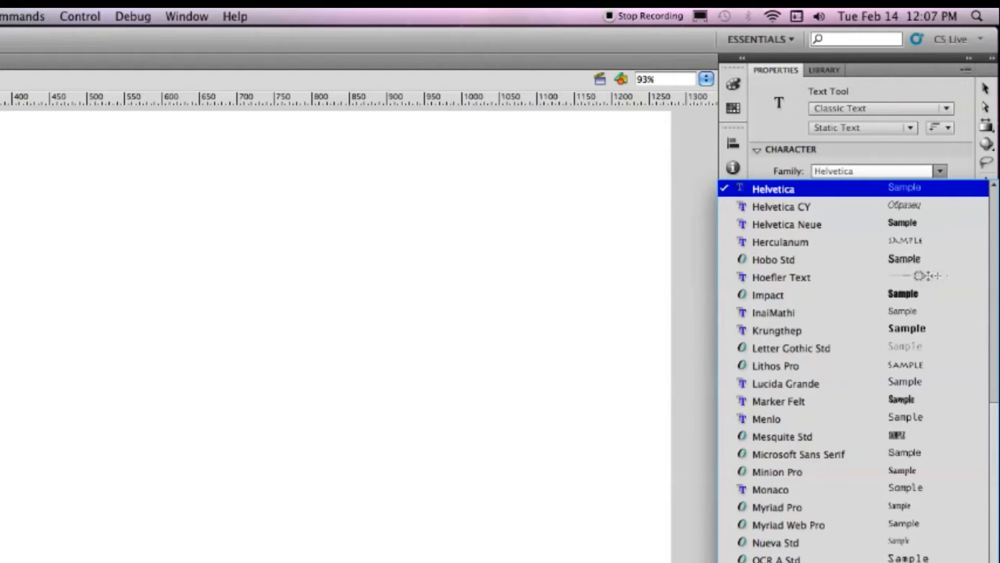
click(781, 193)
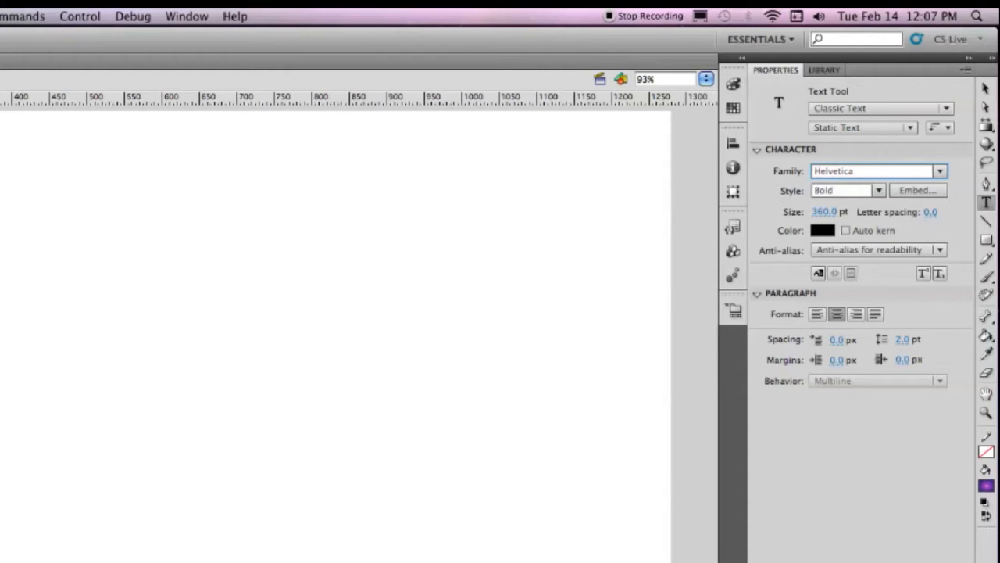
click(878, 191)
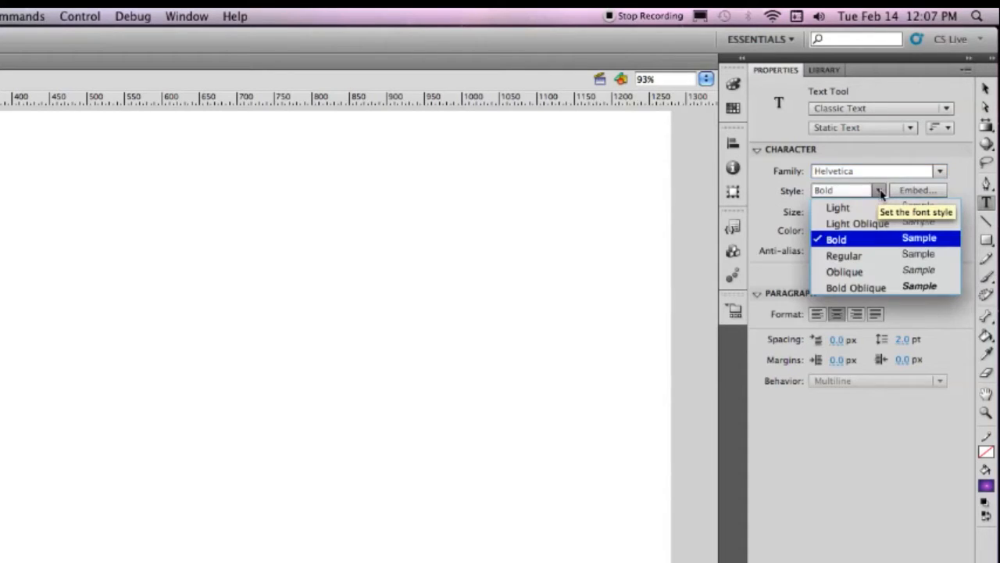
click(841, 246)
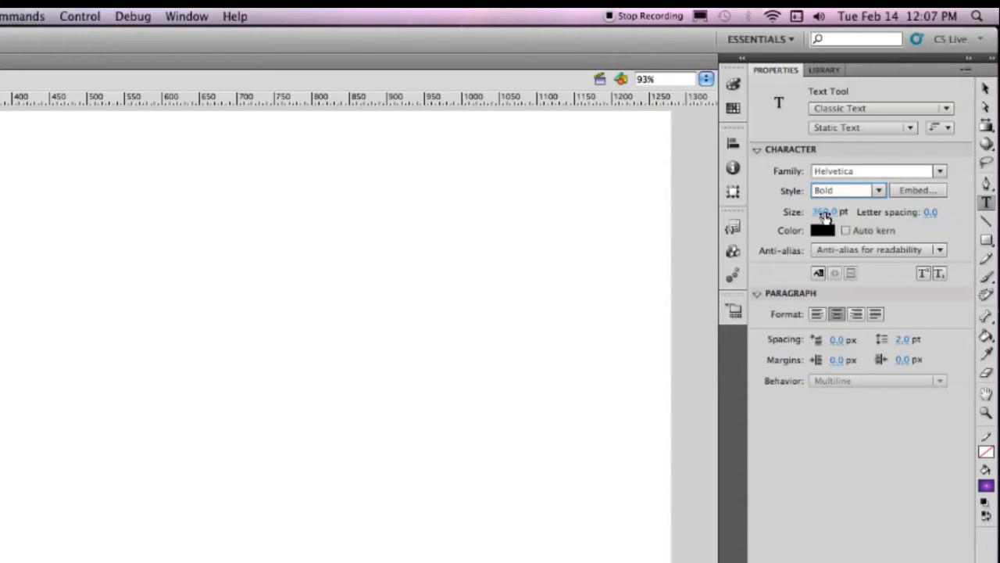
click(825, 213)
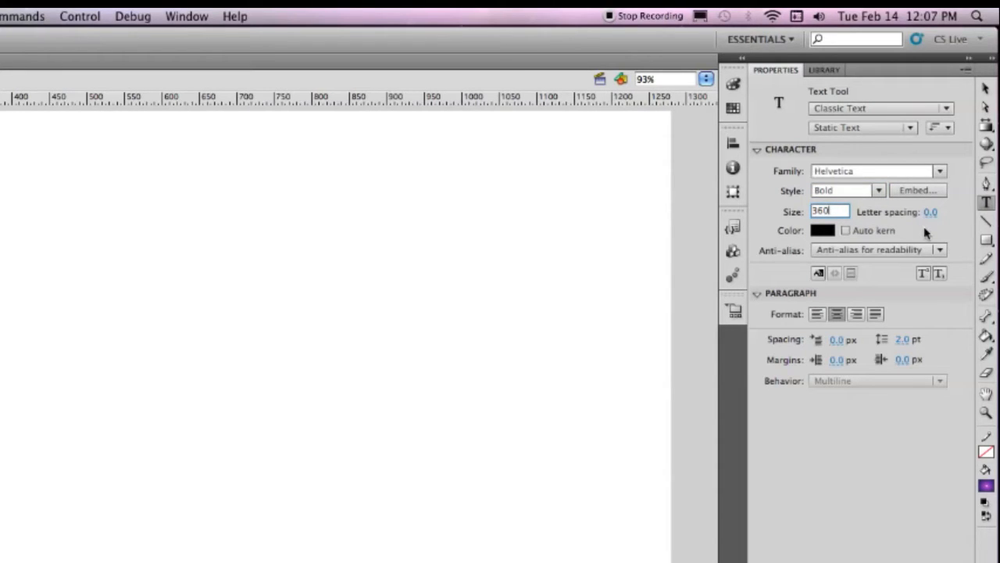
key(BackSpace)
text(9)
Step: Add the letter W on the stage and colour it black
click(94, 355)
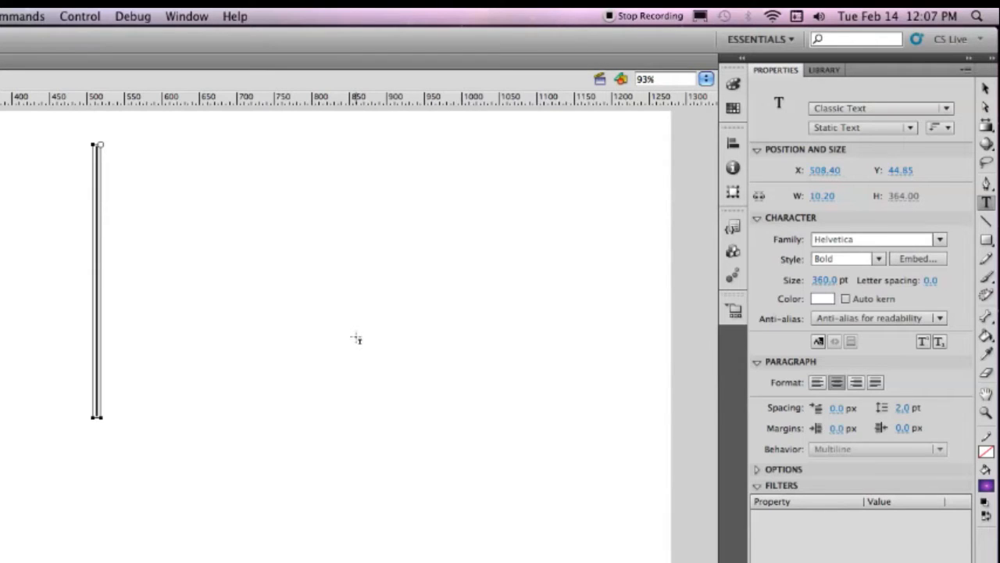
text(W)
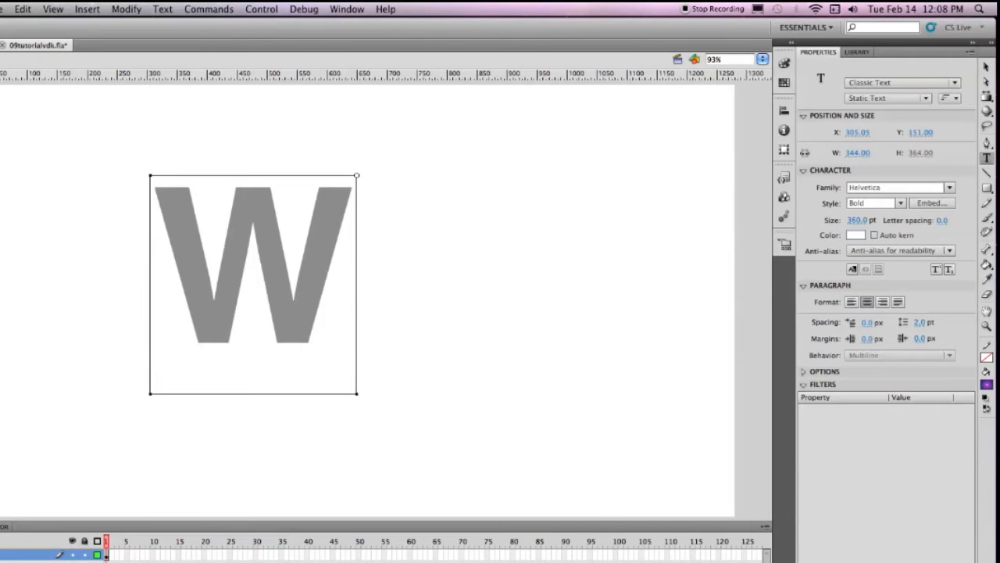
key(super+a)
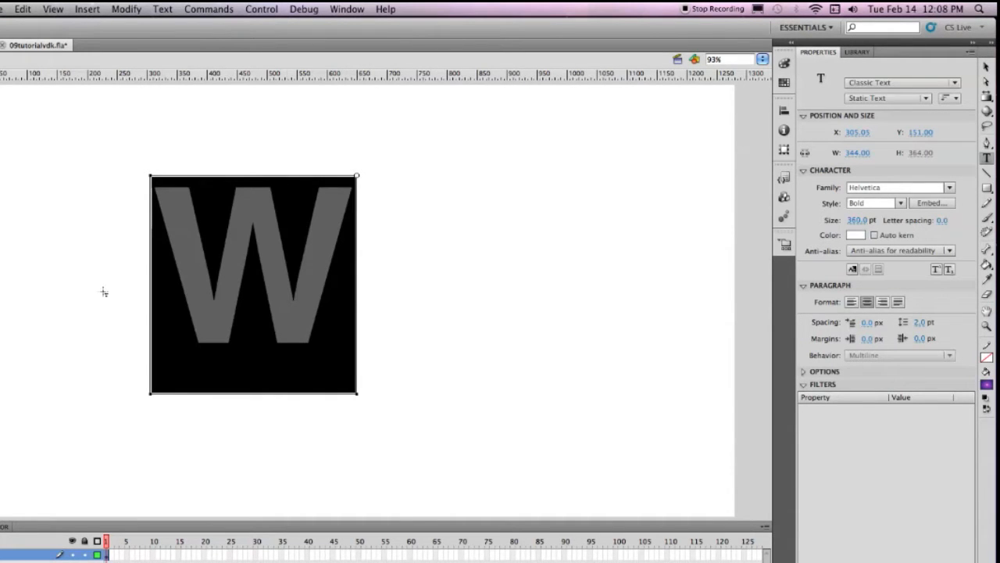
click(864, 235)
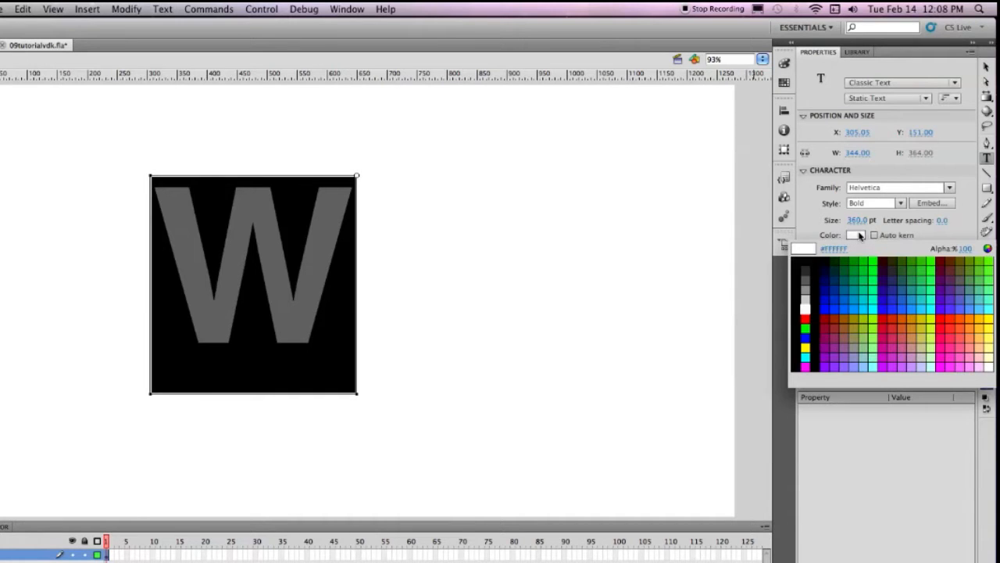
click(808, 255)
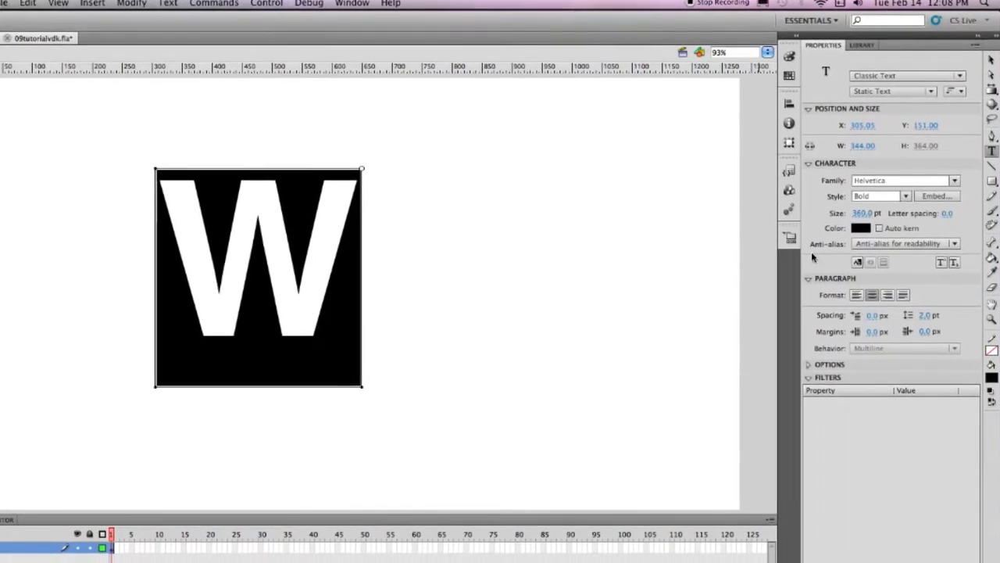
key(Escape)
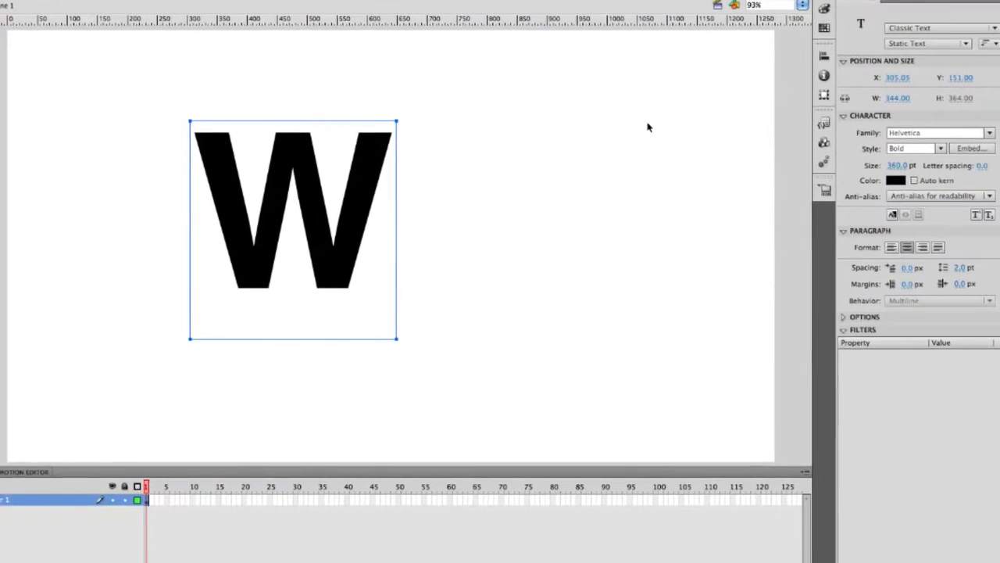
Step: Centre the W horizontally and vertically on the stage and break it apart into a simple shape
click(827, 52)
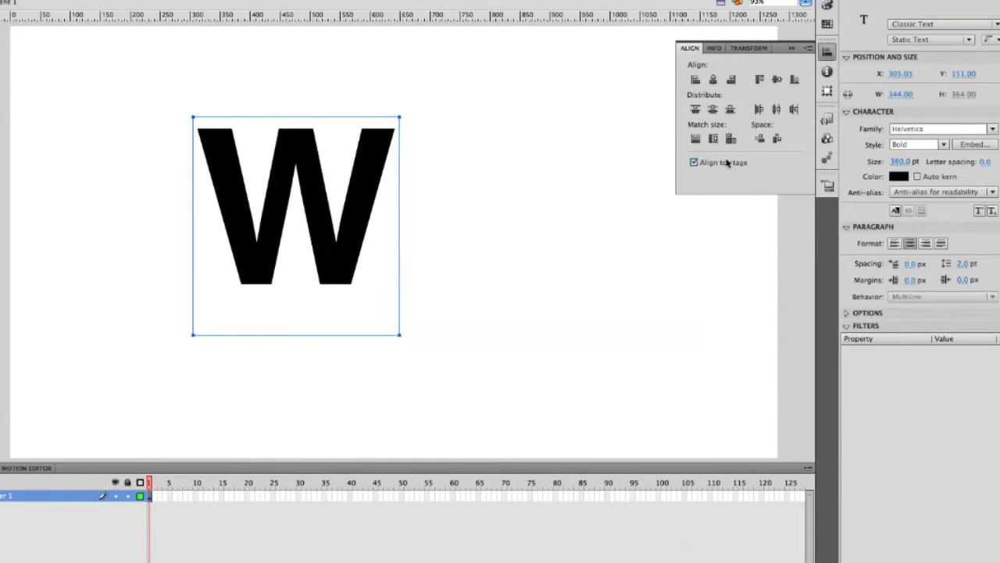
click(714, 81)
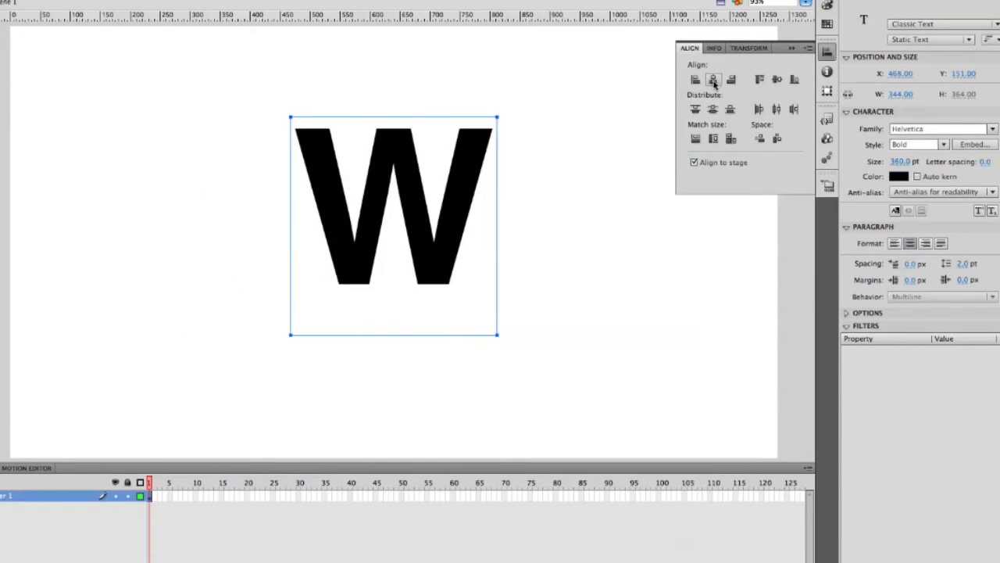
click(776, 80)
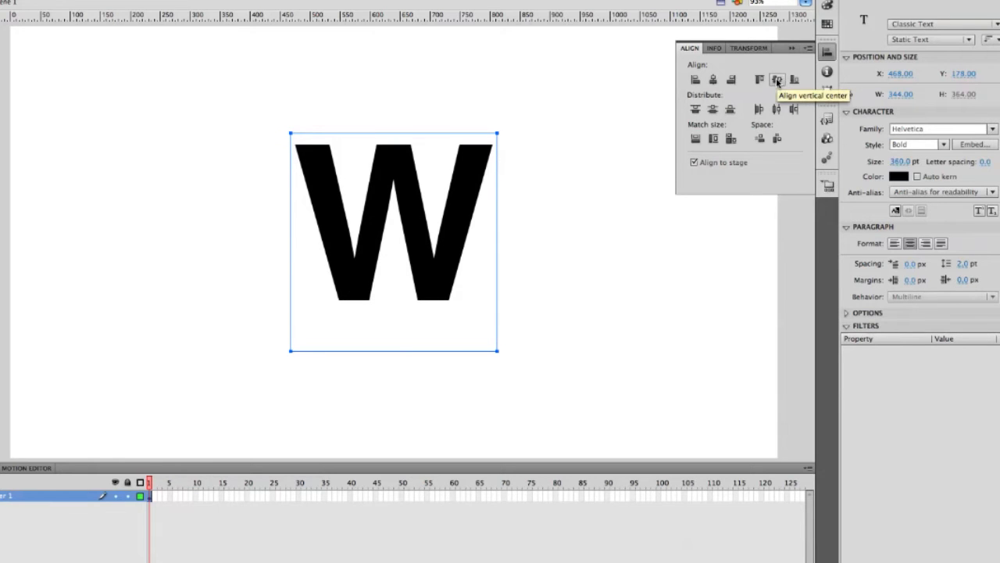
click(420, 243)
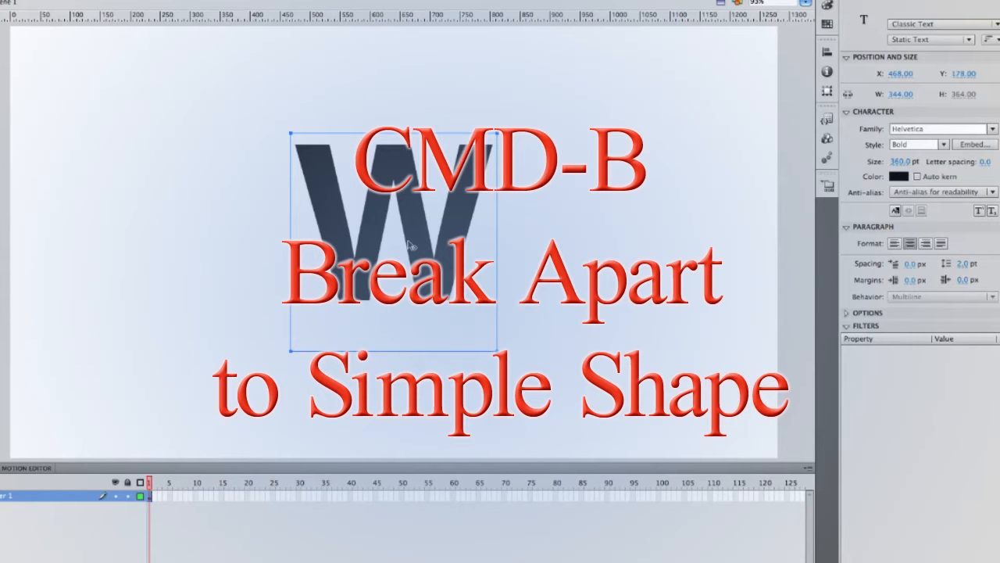
key(super+b)
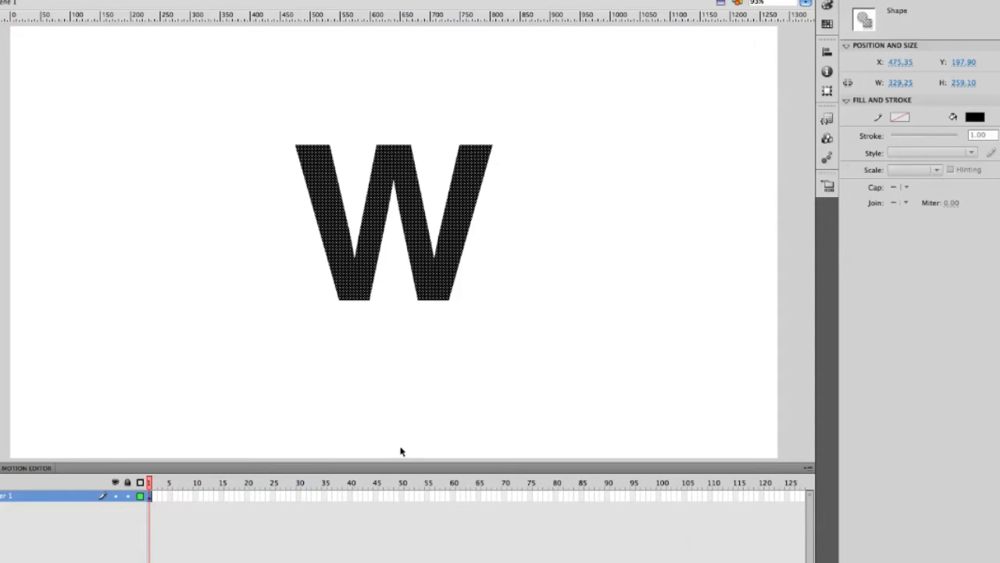
Step: Insert a blank keyframe at frame 30 of Layer 1 and add the letter M on its stage
click(300, 496)
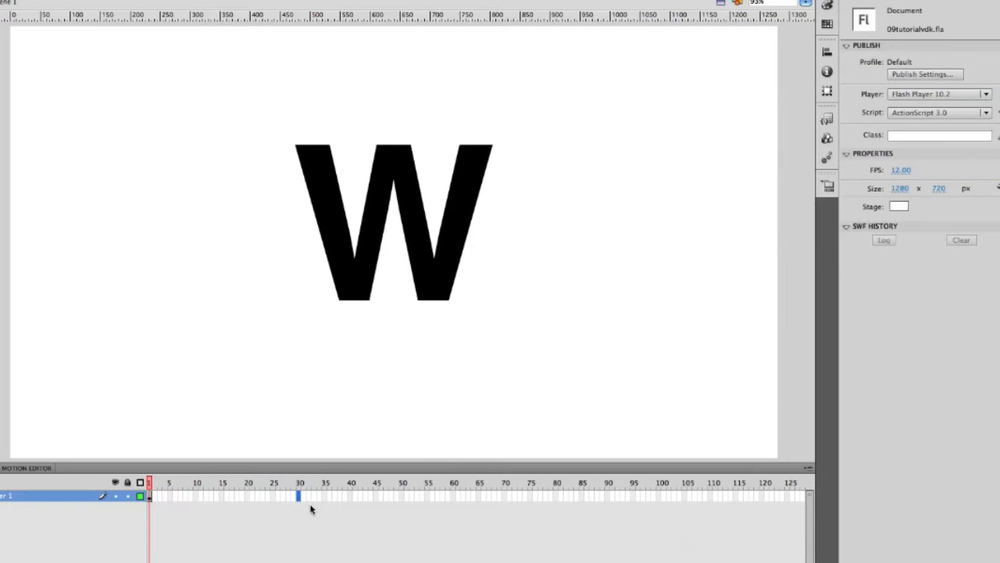
key(F7)
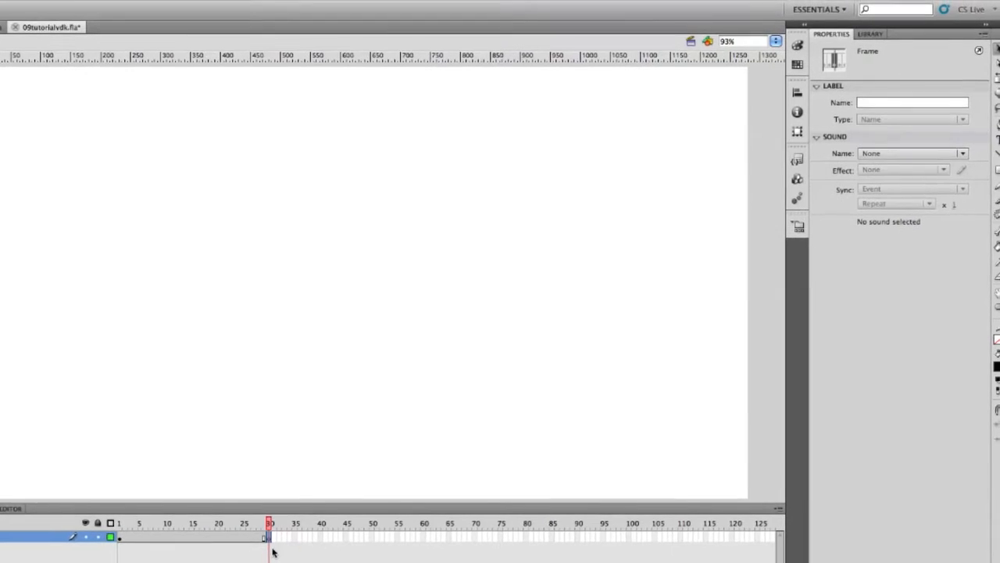
click(995, 146)
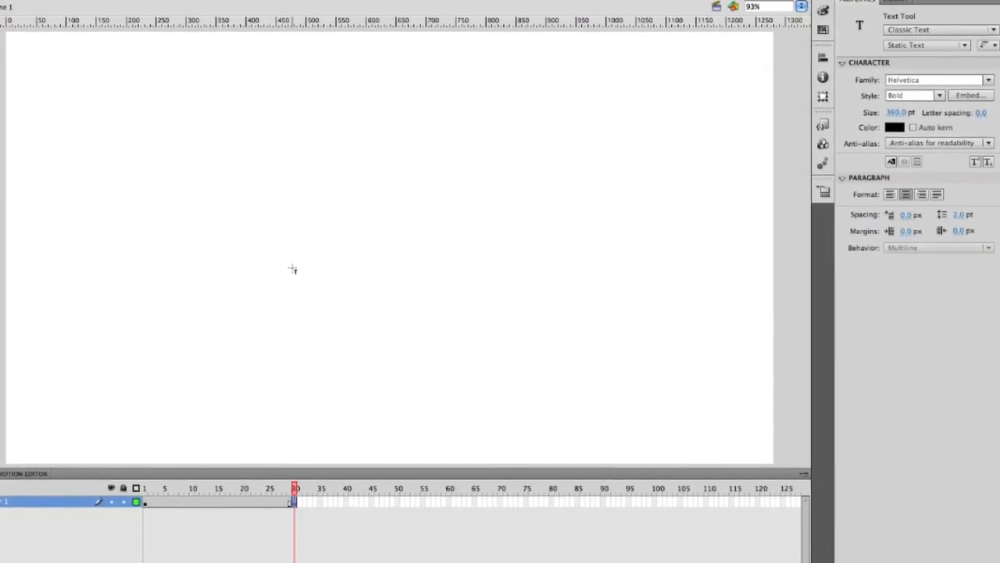
click(296, 265)
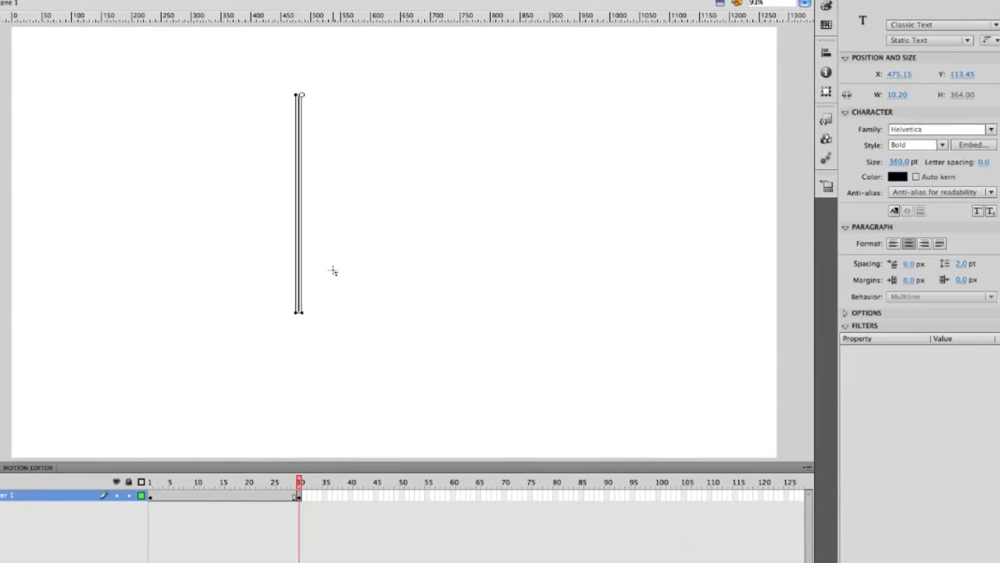
text(M)
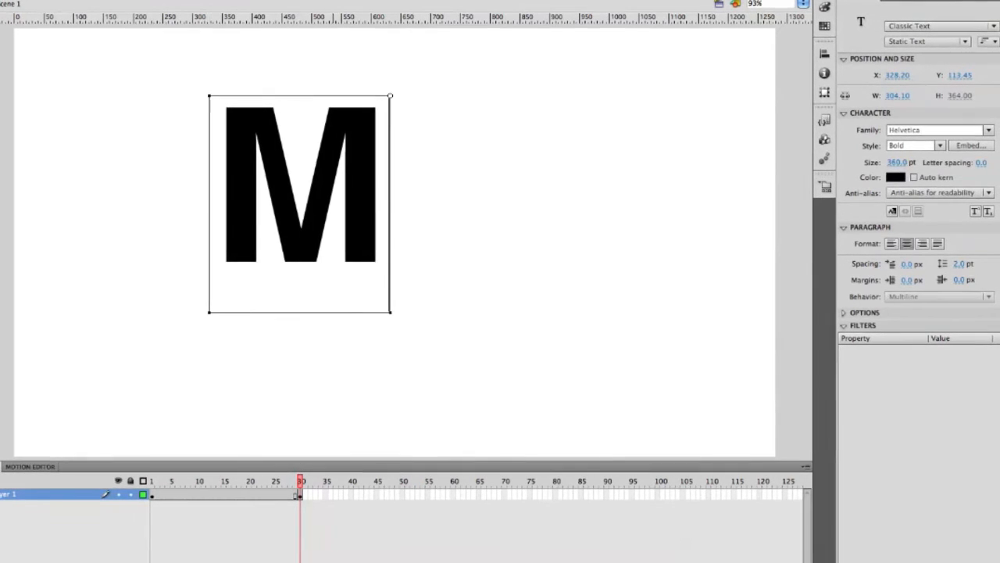
key(Escape)
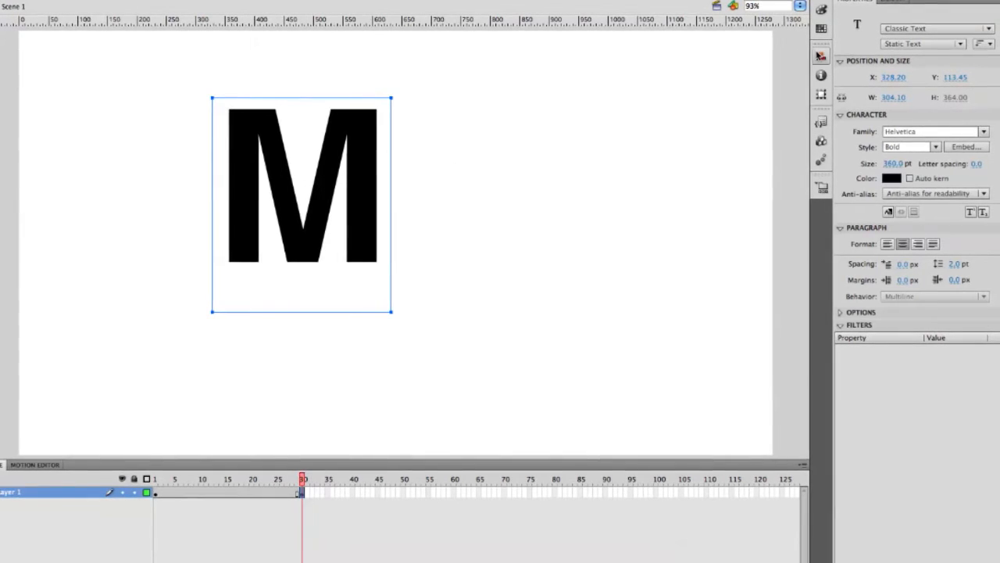
Step: Centre the M horizontally and vertically on the stage and break it apart into a shape
click(821, 55)
click(708, 84)
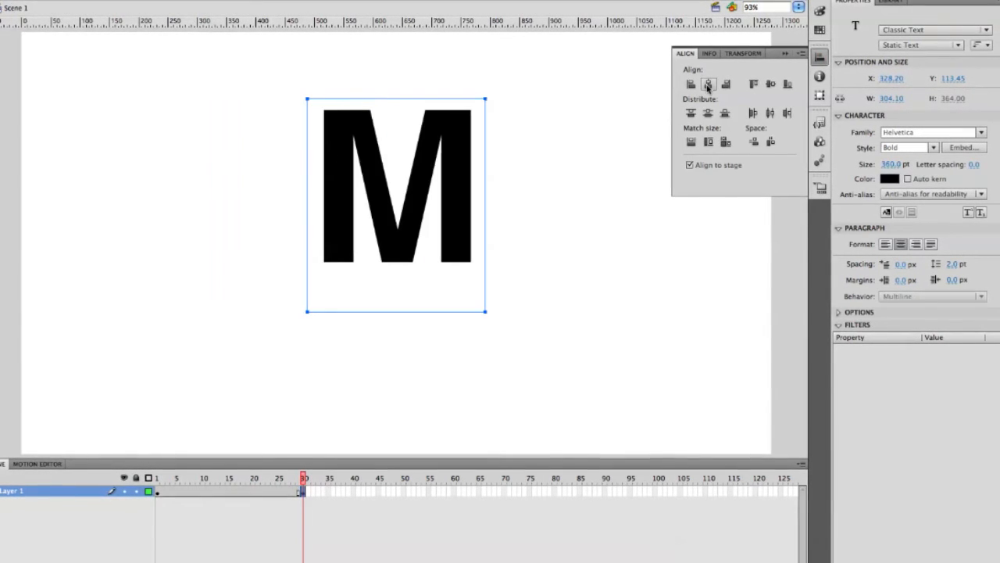
click(770, 85)
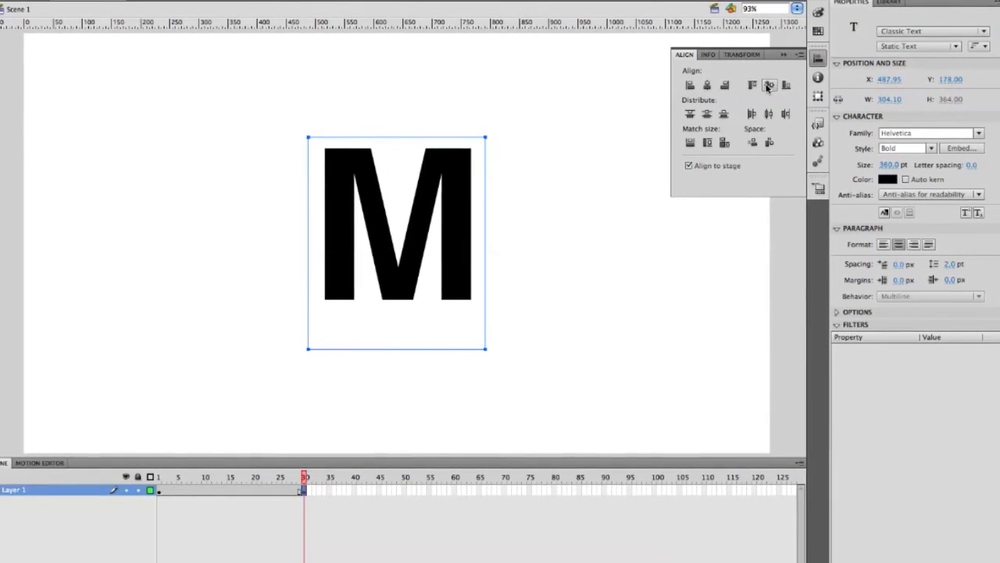
key(ctrl+k)
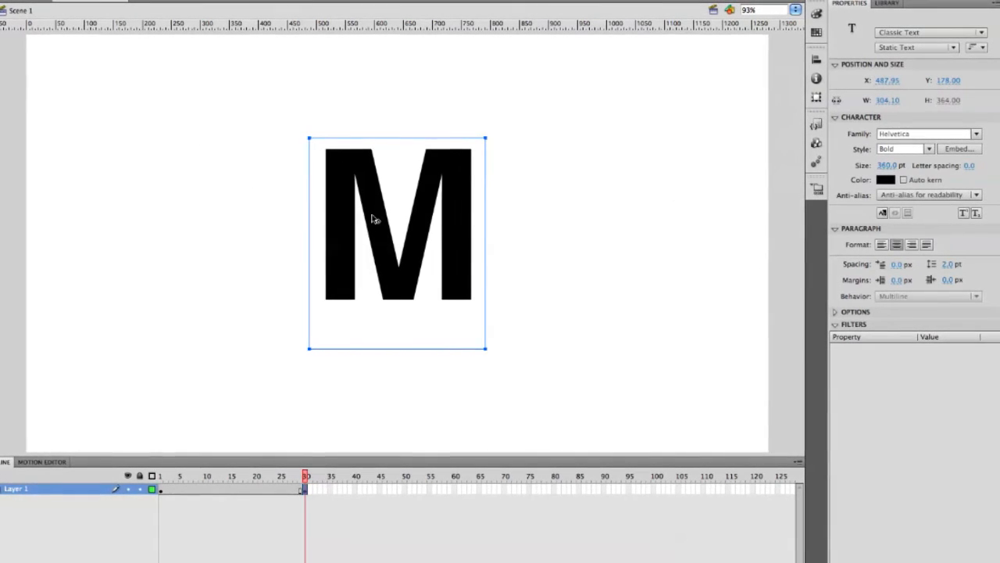
key(super+b)
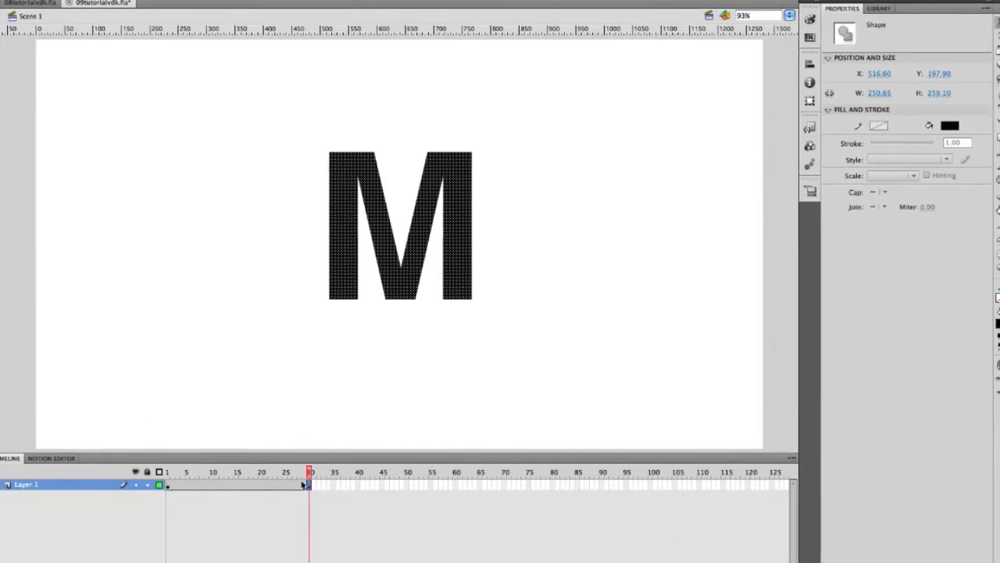
Step: Create a shape tween between frames 1 and 30 of Layer 1 and scrub through it
right_click(236, 485)
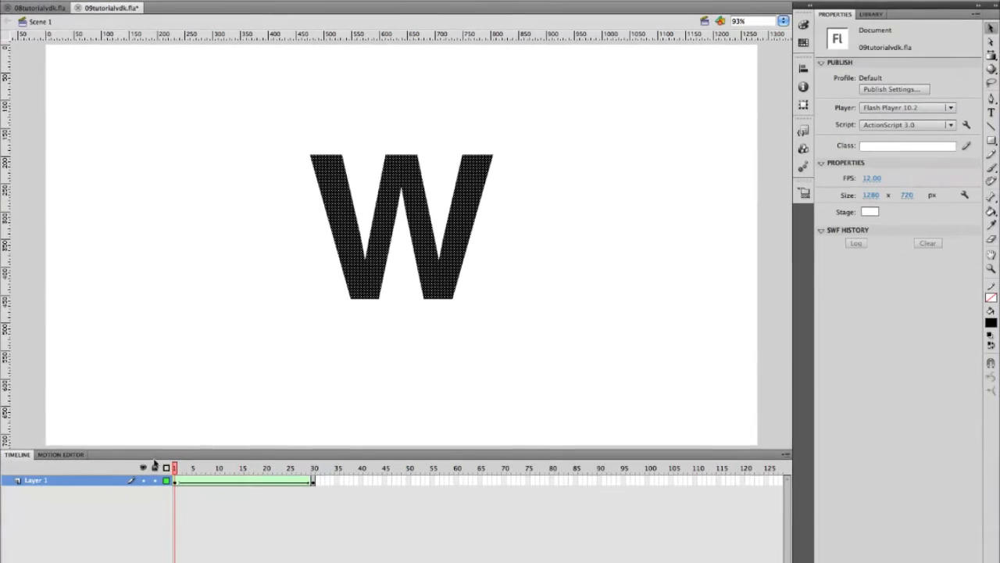
drag(222, 469, 117, 500)
drag(225, 515, 147, 502)
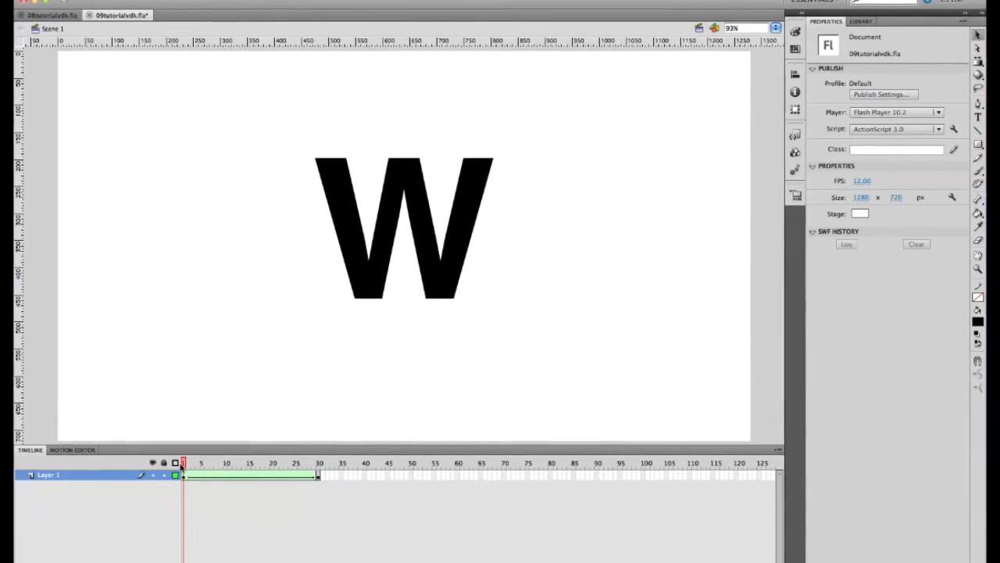
drag(185, 463, 319, 464)
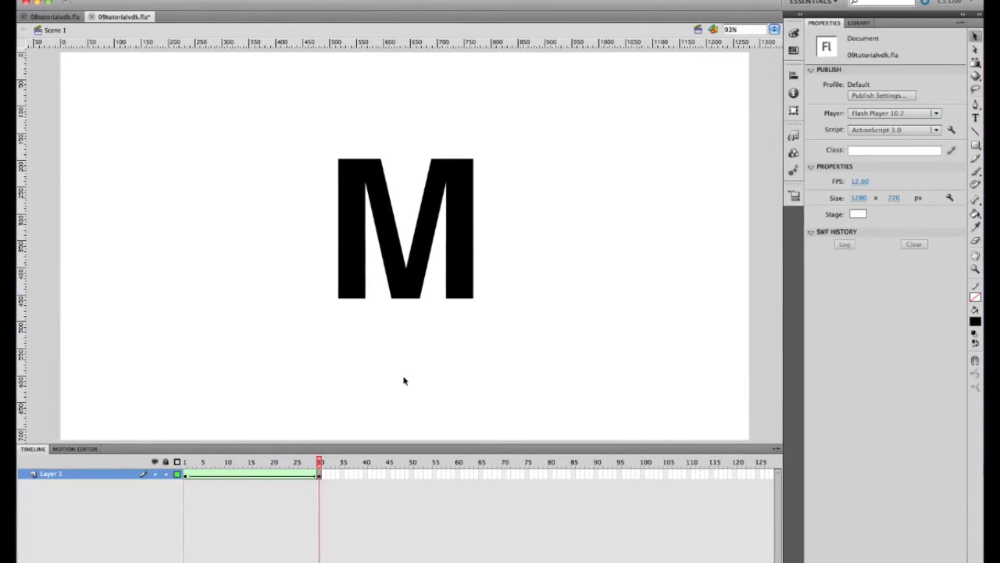
drag(319, 463, 190, 446)
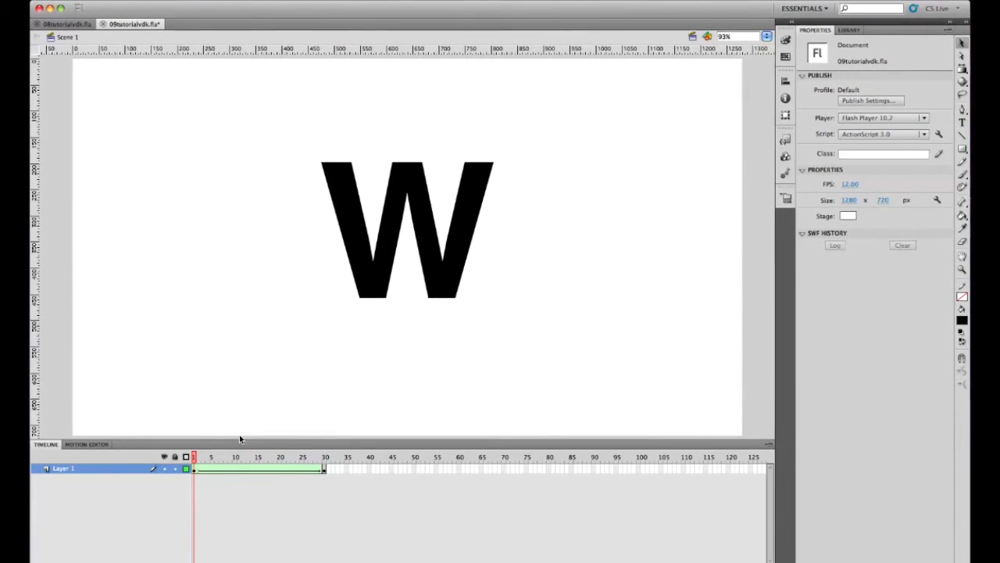
Step: Select frame 1 and add shape hints at the W's lower-left, lower-right and upper-right outer corners
click(194, 467)
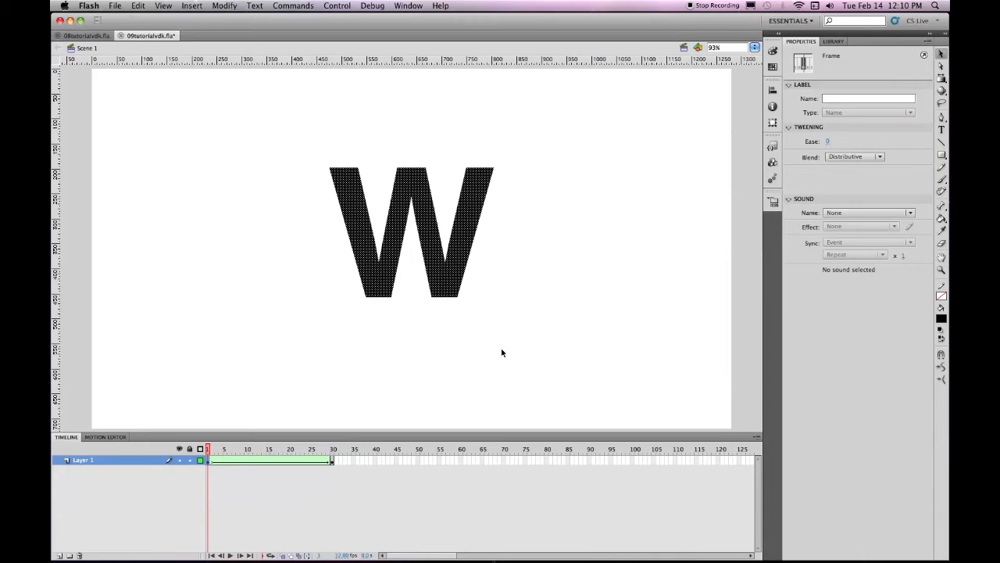
click(225, 6)
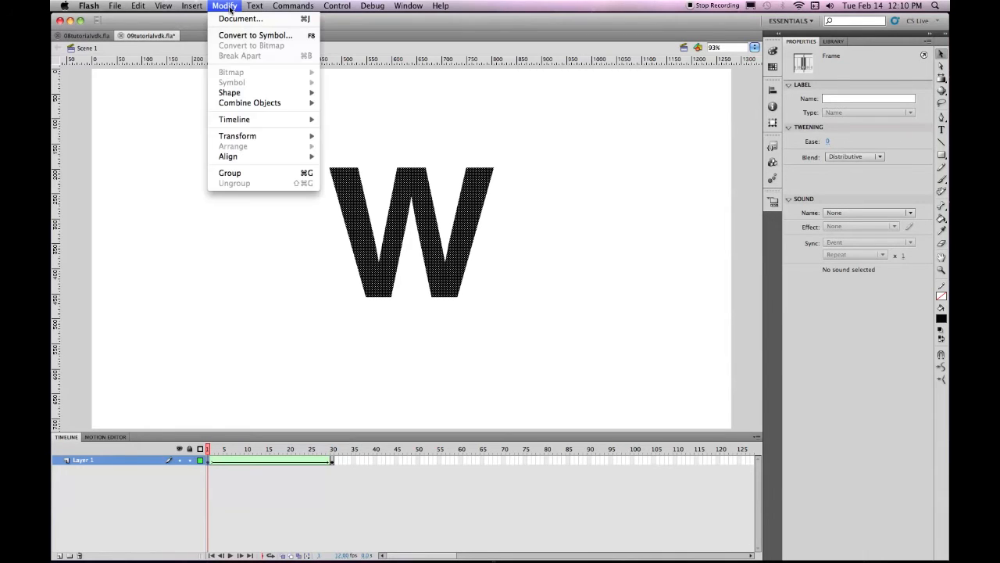
mouse_move(253, 93)
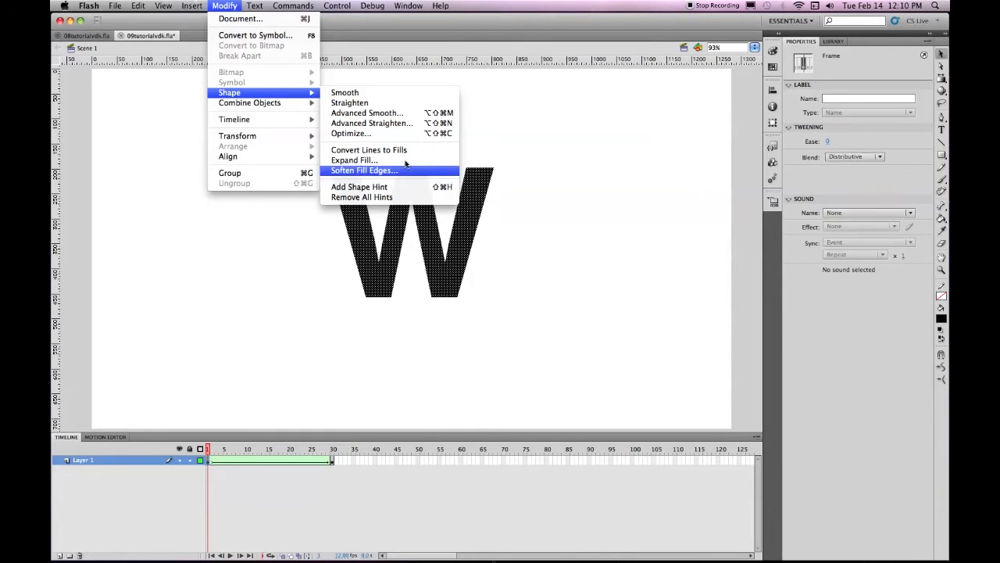
click(222, 6)
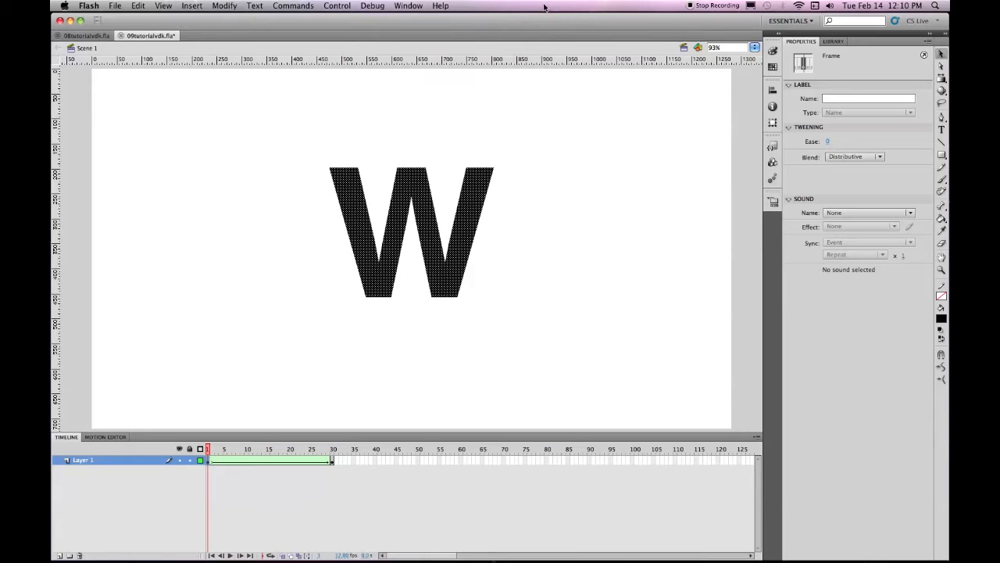
key(shift+super+h)
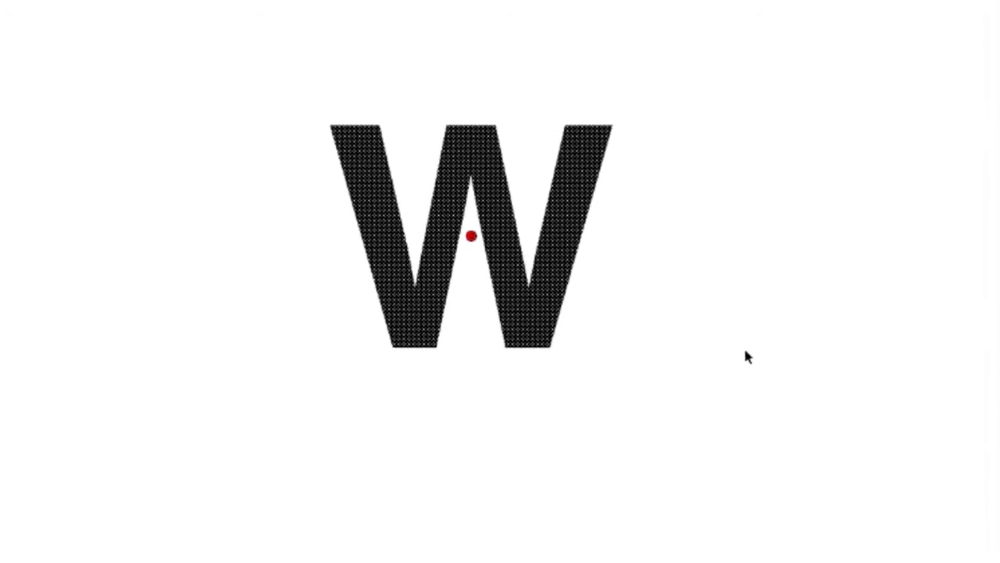
click(403, 366)
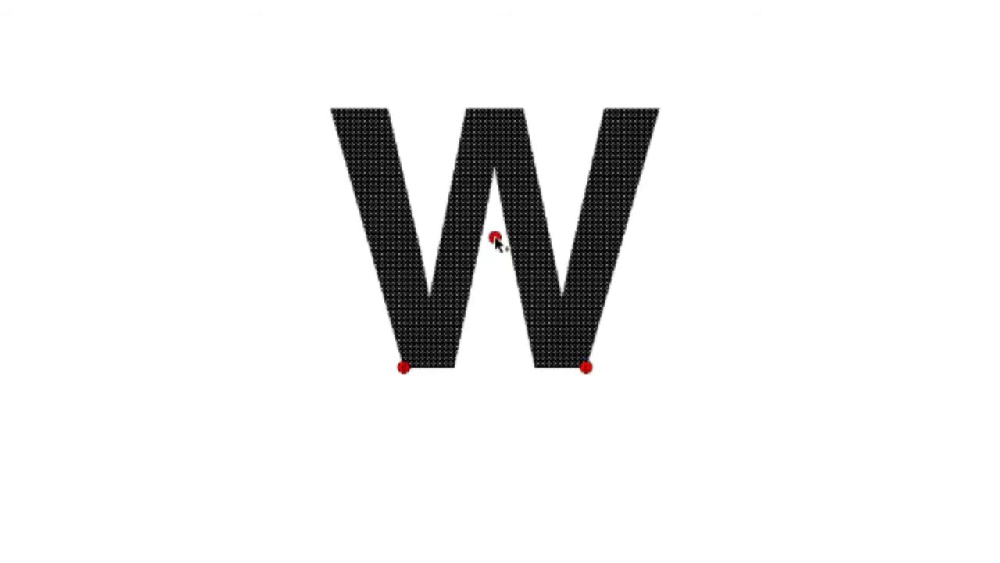
click(659, 108)
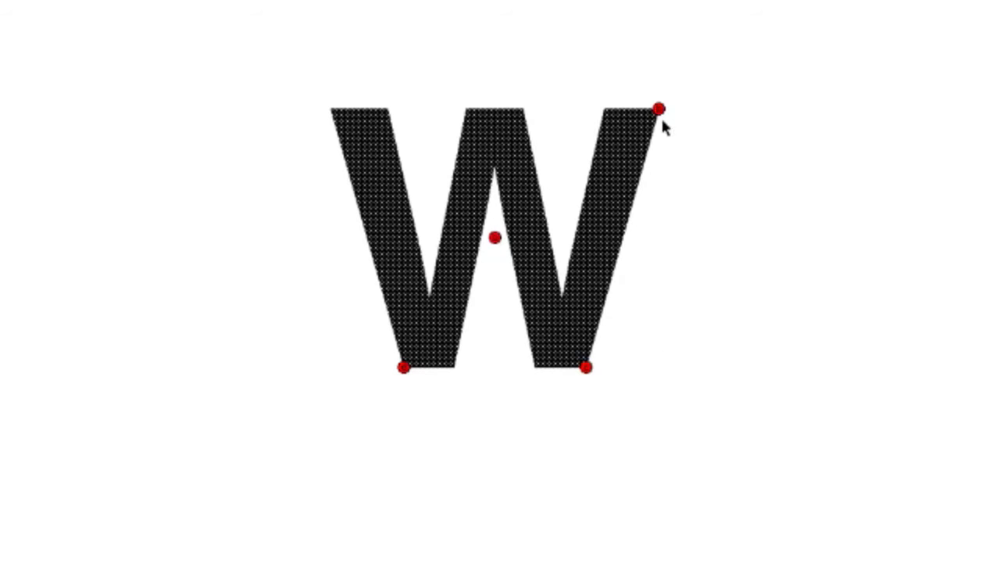
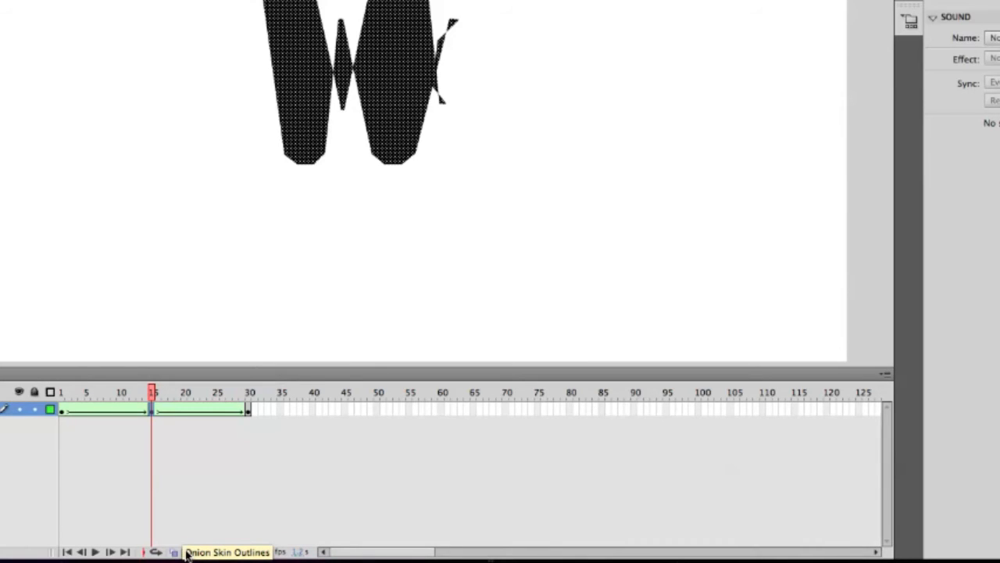
Step: Show onion skin outlines around frame 15 and extend their range to cover frames 1 to 30
click(188, 552)
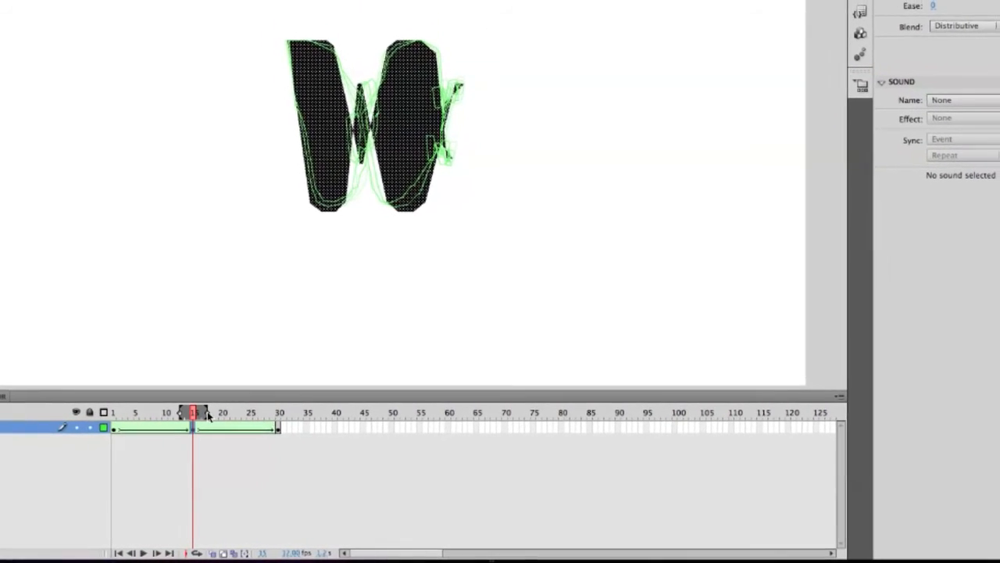
drag(212, 416, 293, 425)
drag(212, 427, 149, 428)
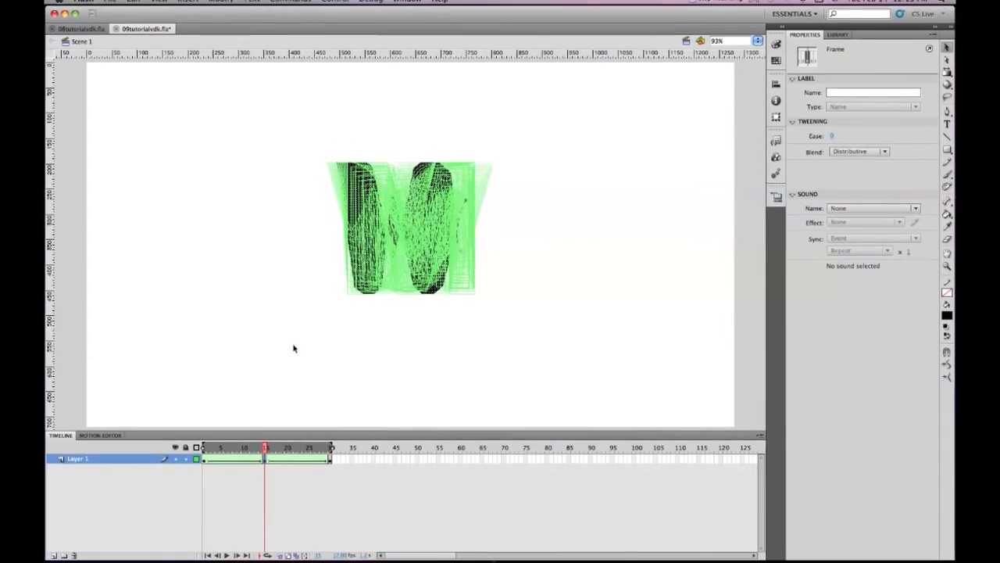
Step: Draw a black rectangle without a stroke on frame 15, covering the full extent of the onion-skinned letters
click(942, 154)
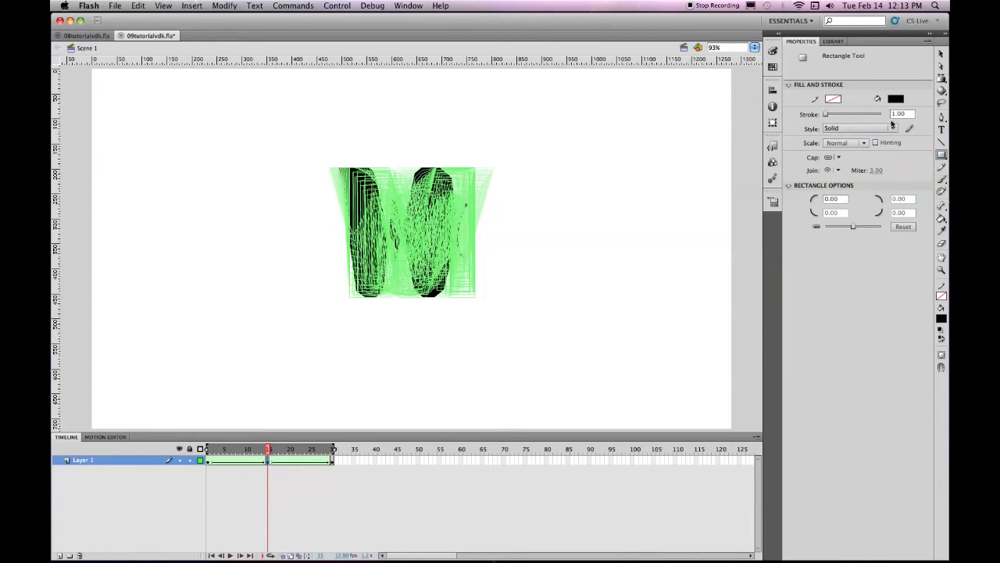
click(834, 98)
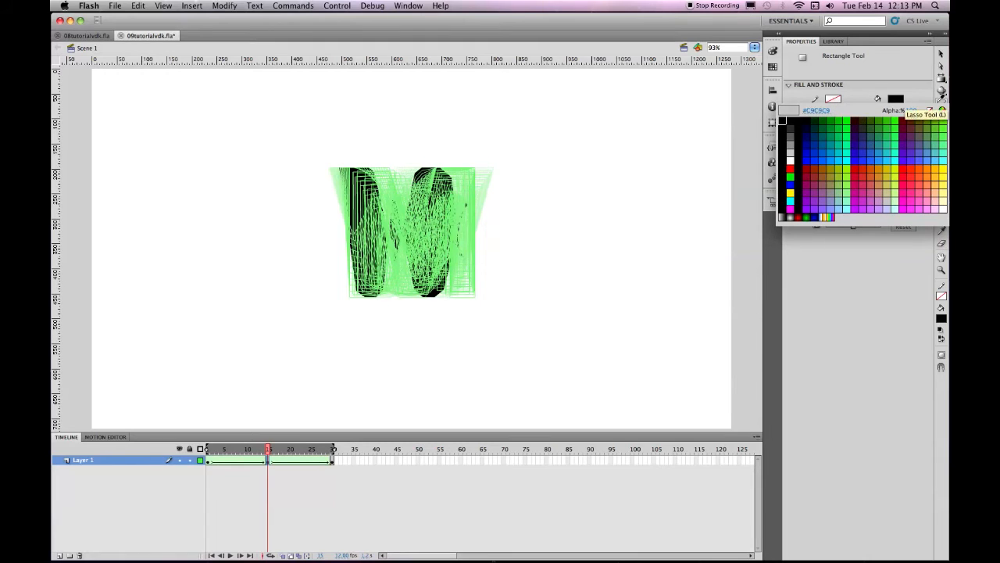
click(931, 111)
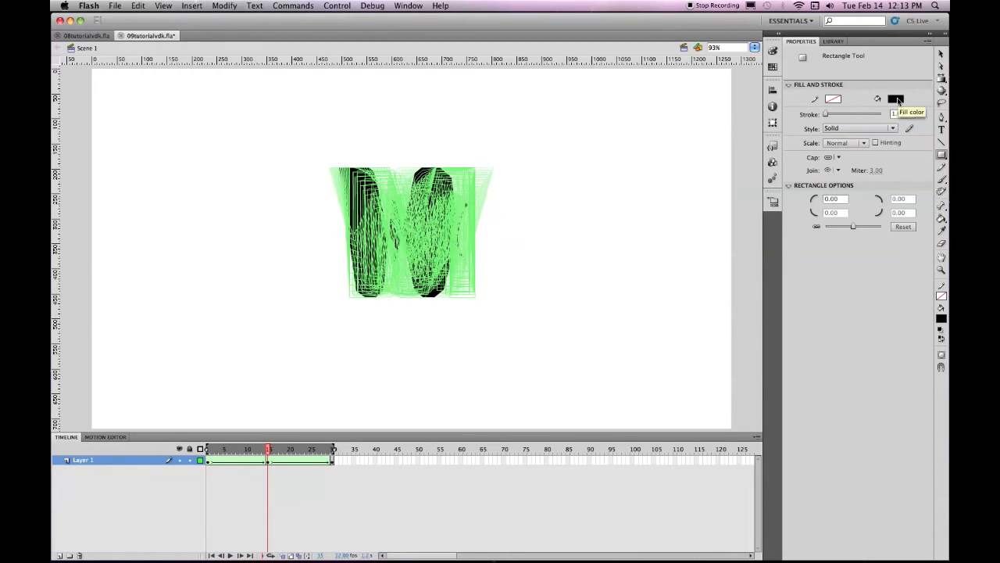
click(898, 100)
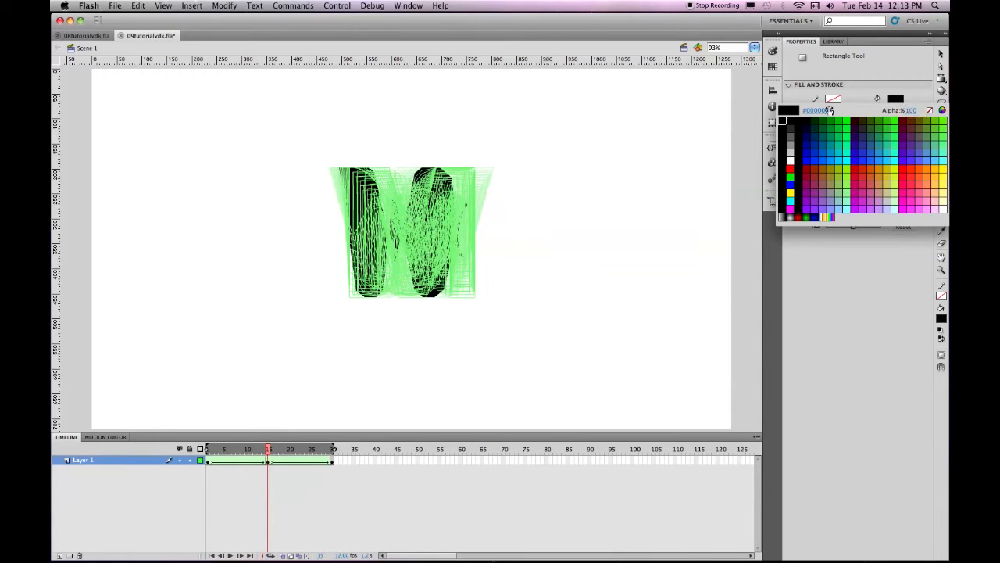
click(783, 115)
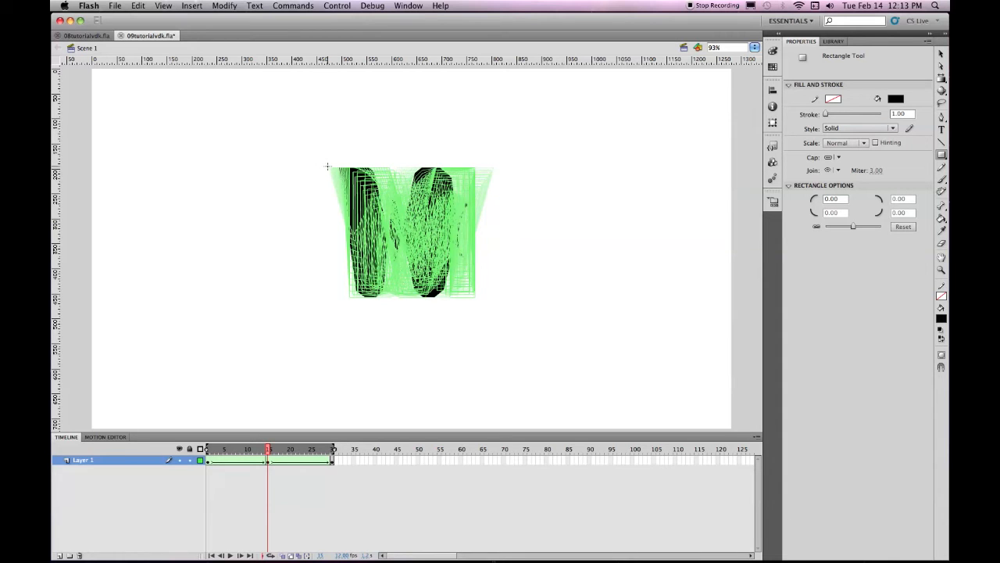
mouse_move(332, 170)
mouse_down()
mouse_move(466, 255)
mouse_move(494, 298)
mouse_up()
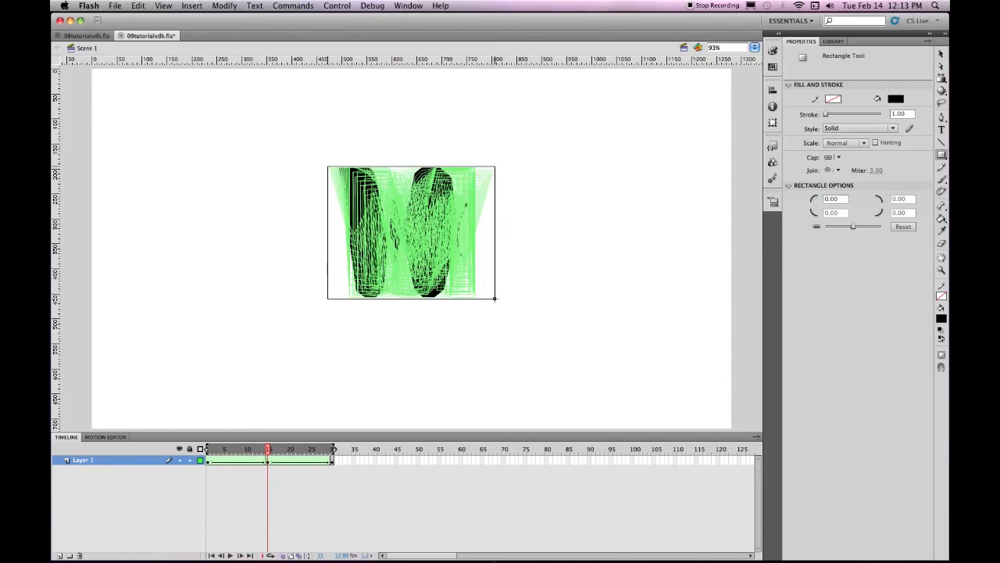
drag(494, 298, 495, 297)
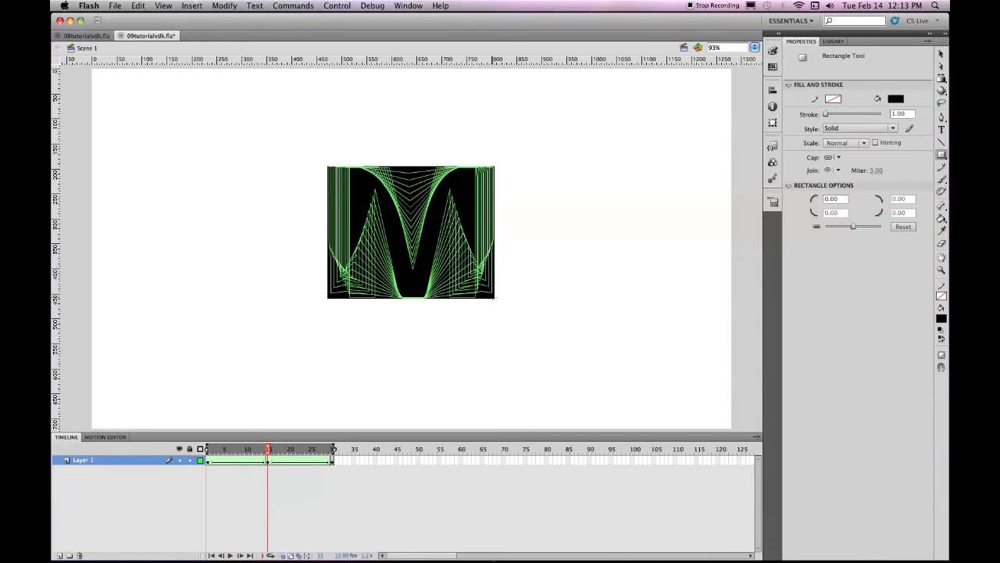
Step: Turn off the onion skin outlines and preview the tween from frame 1
click(291, 556)
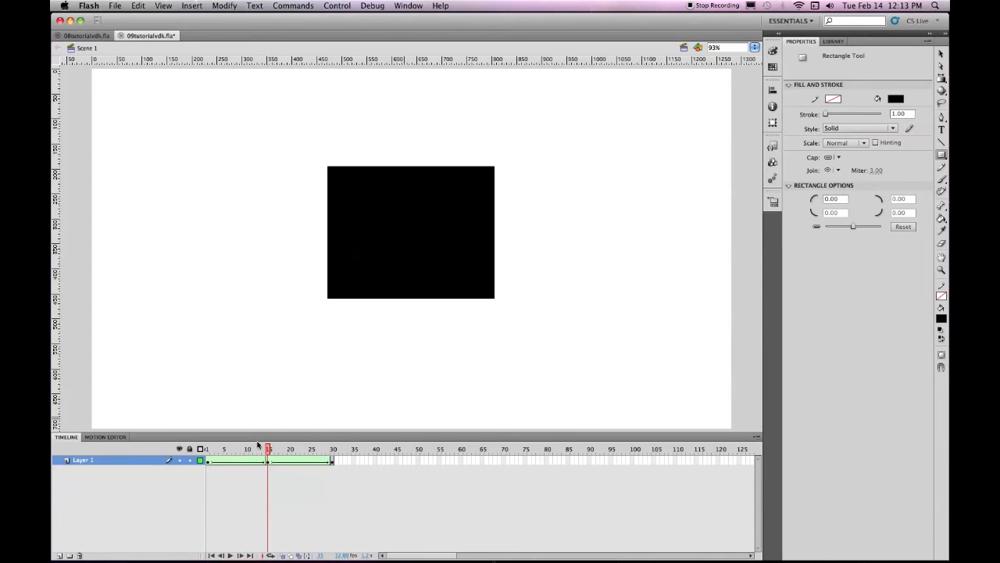
drag(267, 449, 194, 464)
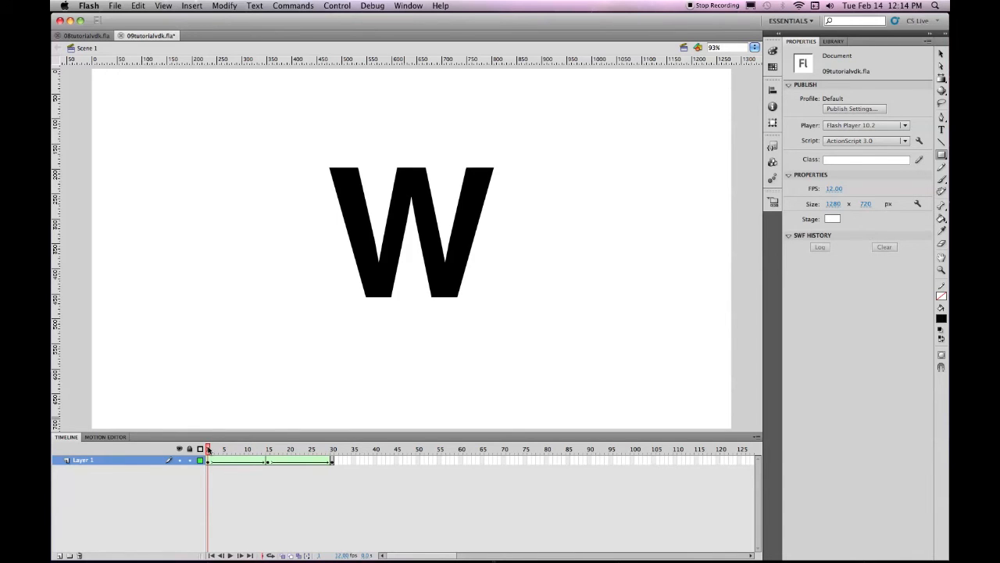
key(Return)
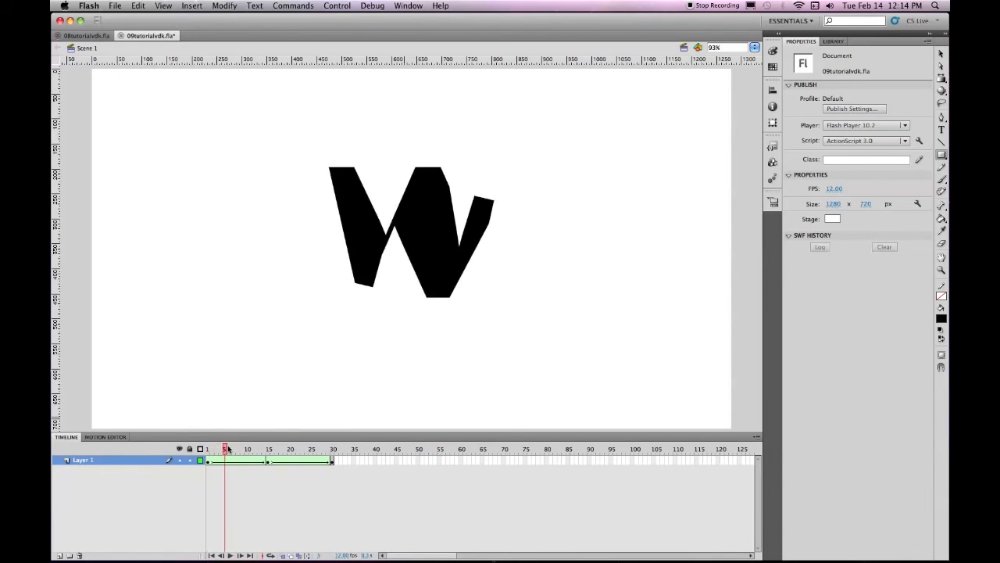
drag(342, 460, 188, 462)
Step: Add four shape hints to the W on frame 1 and place them on its outer corners
click(207, 461)
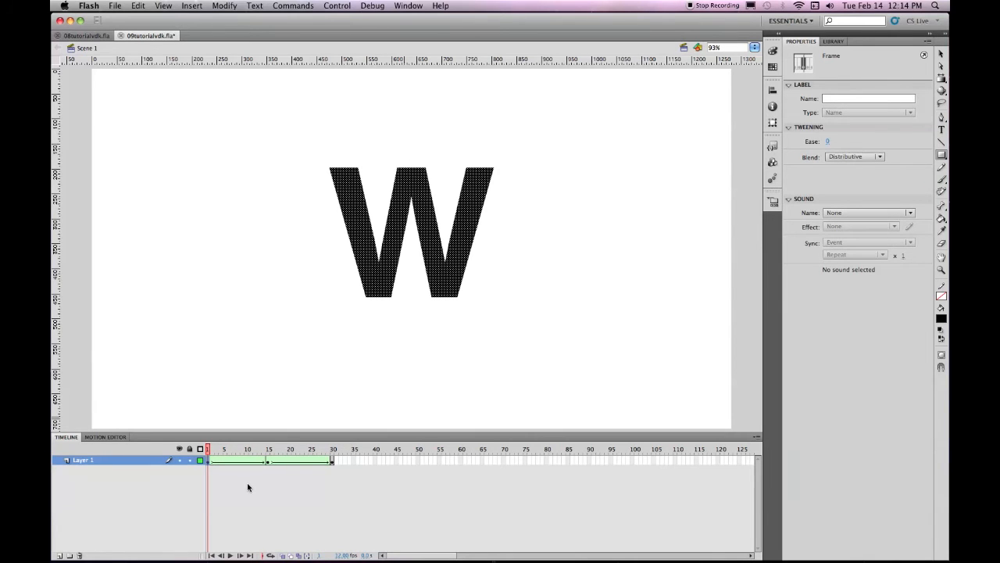
key(super+shift+h)
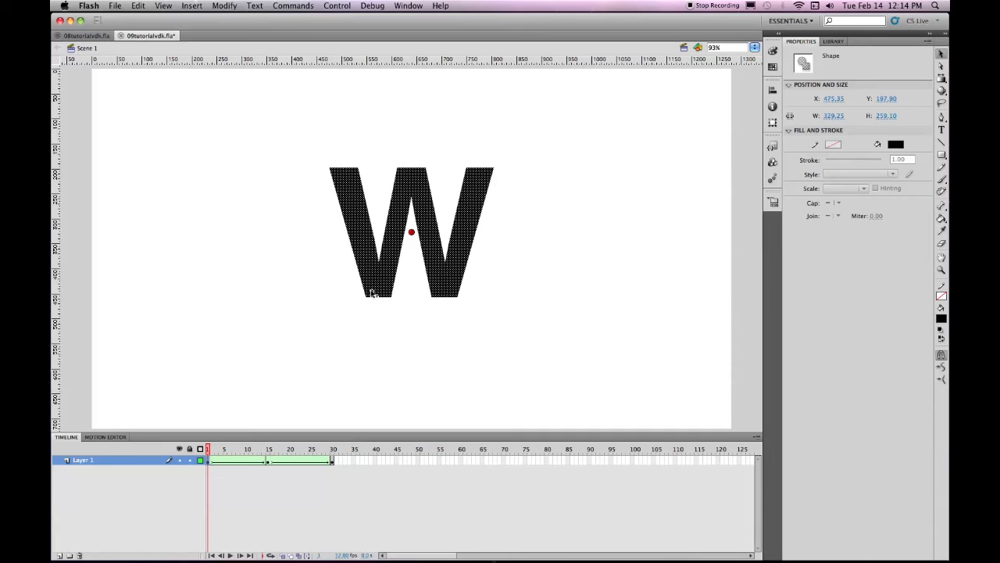
drag(367, 297, 365, 296)
drag(413, 233, 457, 297)
drag(498, 168, 493, 168)
drag(412, 232, 329, 168)
Step: Place the four shape hints on frame 15 at the matching corners of the black rectangle
click(210, 451)
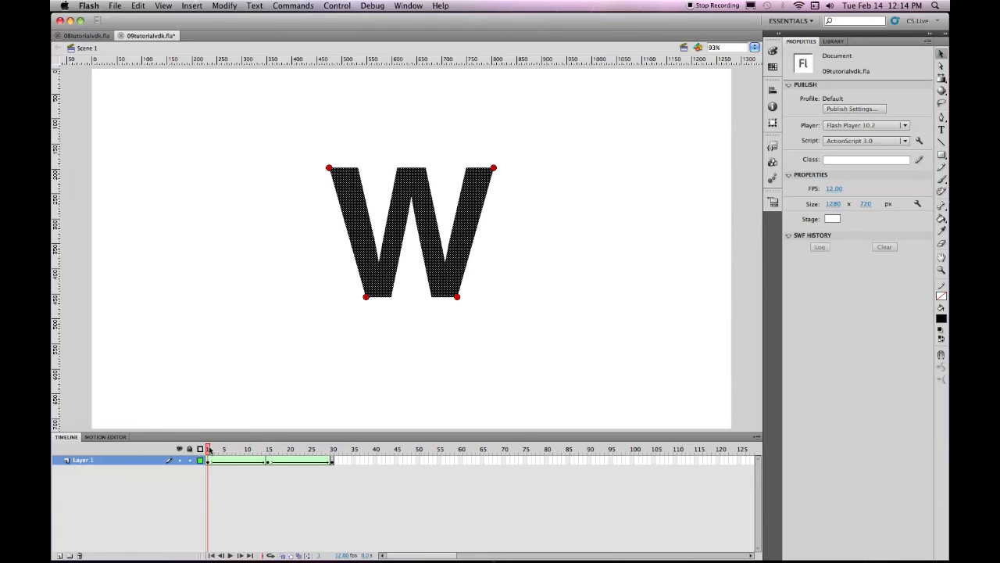
drag(209, 451, 270, 448)
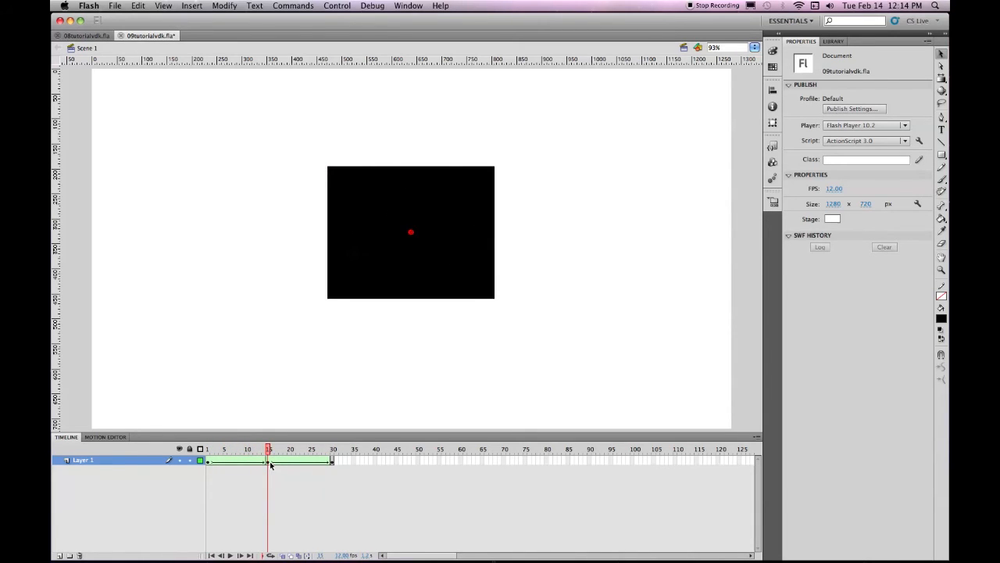
drag(409, 234, 328, 298)
drag(494, 303, 494, 299)
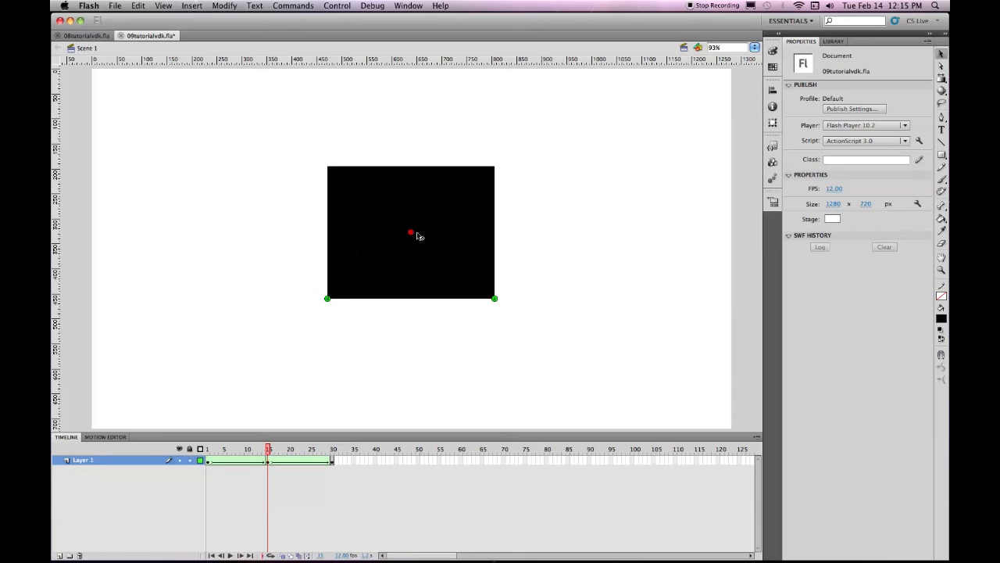
drag(411, 232, 495, 166)
drag(321, 160, 328, 166)
Step: Add four more shape hints to the black rectangle on frame 15 and place one on each of its corners
drag(269, 451, 338, 474)
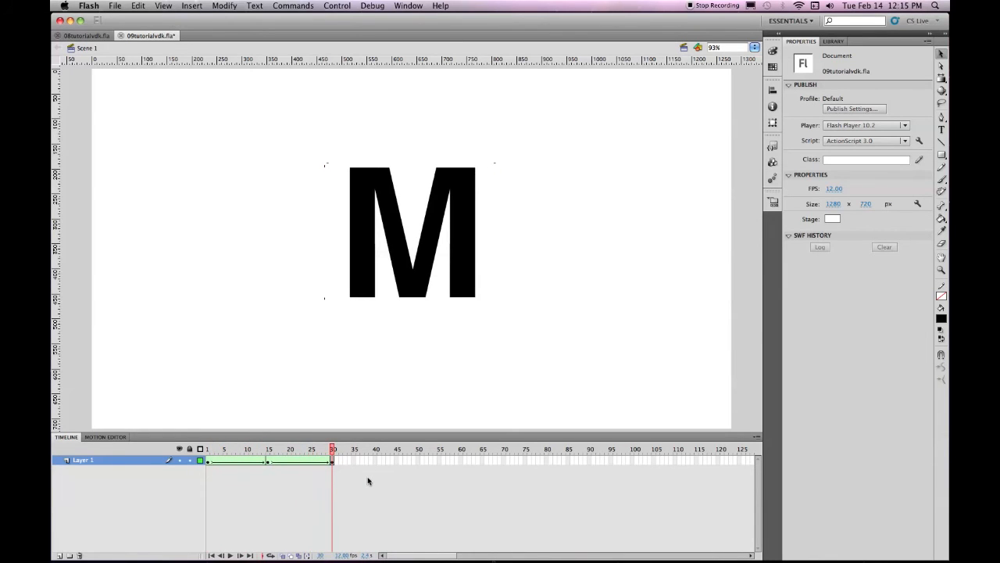
click(268, 462)
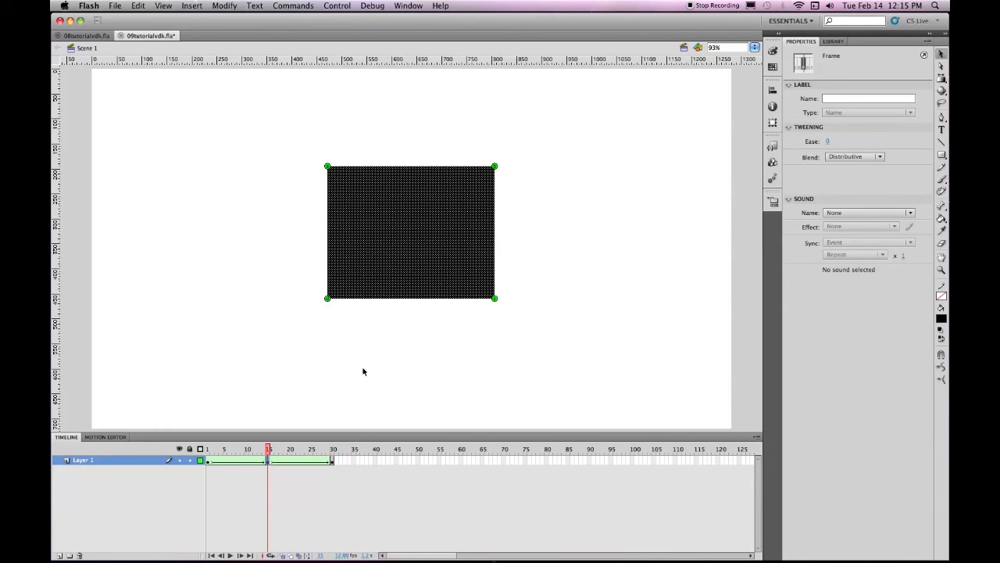
key(super+shift+h)
click(415, 235)
drag(411, 232, 328, 297)
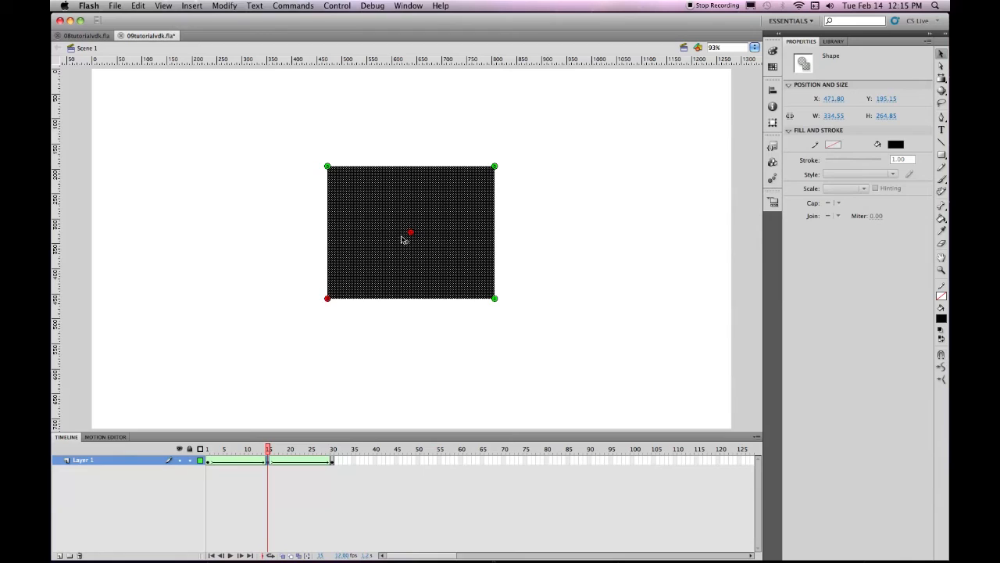
mouse_move(412, 232)
mouse_down()
mouse_move(498, 310)
mouse_move(497, 302)
mouse_up()
mouse_move(430, 218)
mouse_down()
mouse_move(495, 156)
mouse_move(497, 166)
mouse_up()
drag(411, 232, 327, 167)
Step: Place the four shape hints on frame 30 at the matching outer corners of the M
click(333, 450)
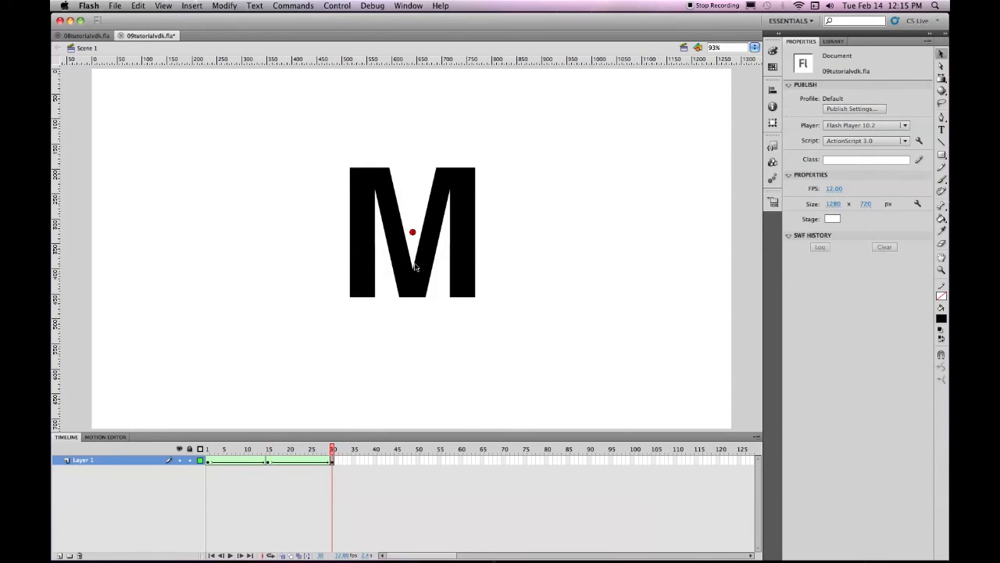
drag(413, 233, 350, 296)
drag(413, 232, 475, 296)
drag(412, 232, 475, 167)
drag(412, 232, 351, 167)
Step: Scrub through the whole W-to-M tween back to frame 1 and save the file
drag(333, 449, 261, 436)
drag(399, 446, 196, 445)
key(super+s)
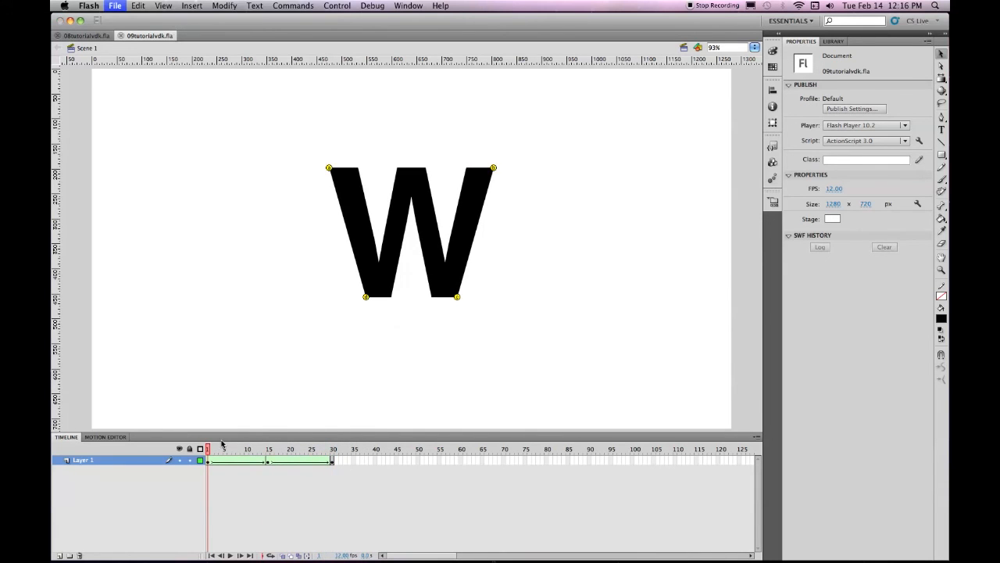
Step: Test the movie to watch the full morph in the SWF preview, and close the preview window
key(super+Return)
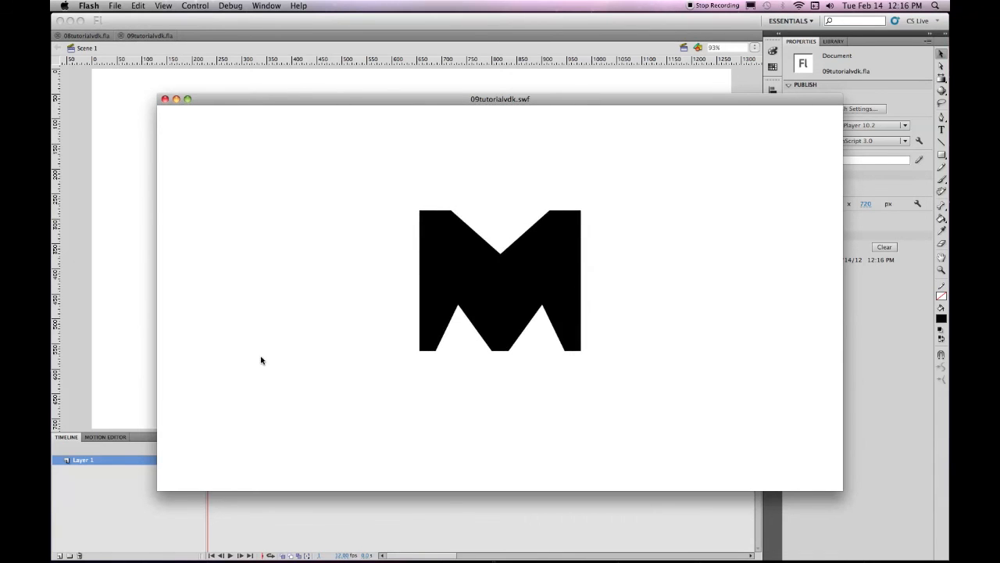
click(165, 99)
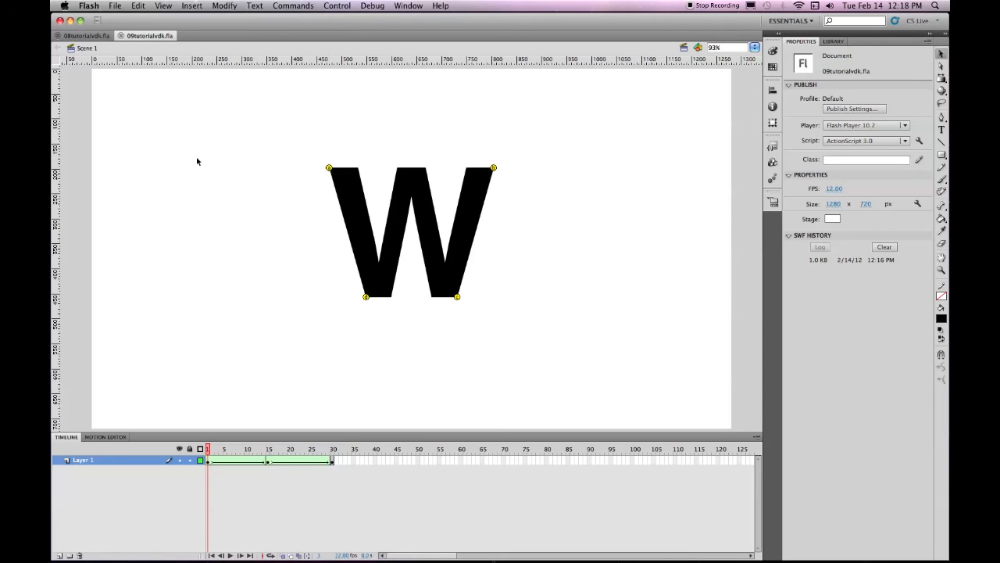
click(89, 7)
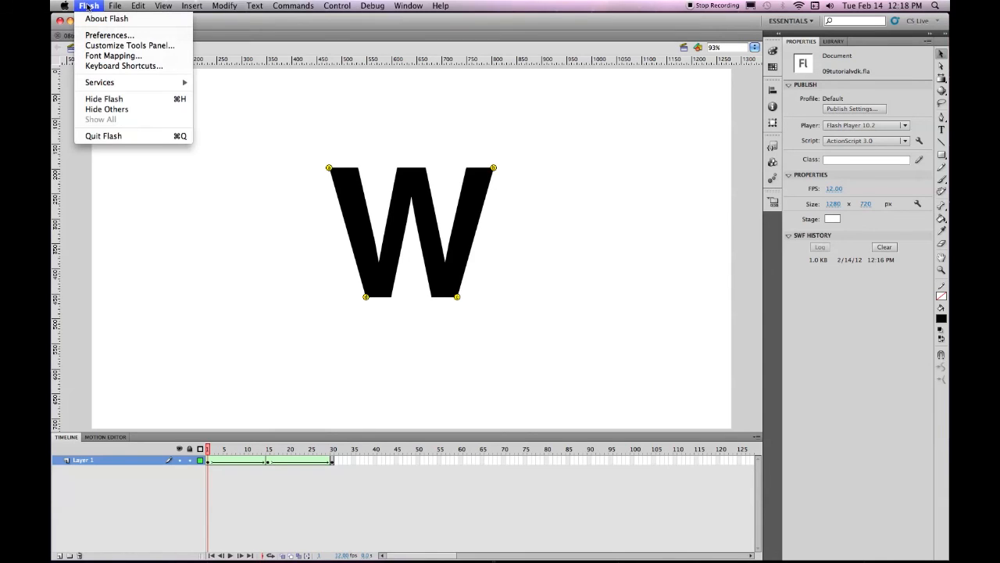